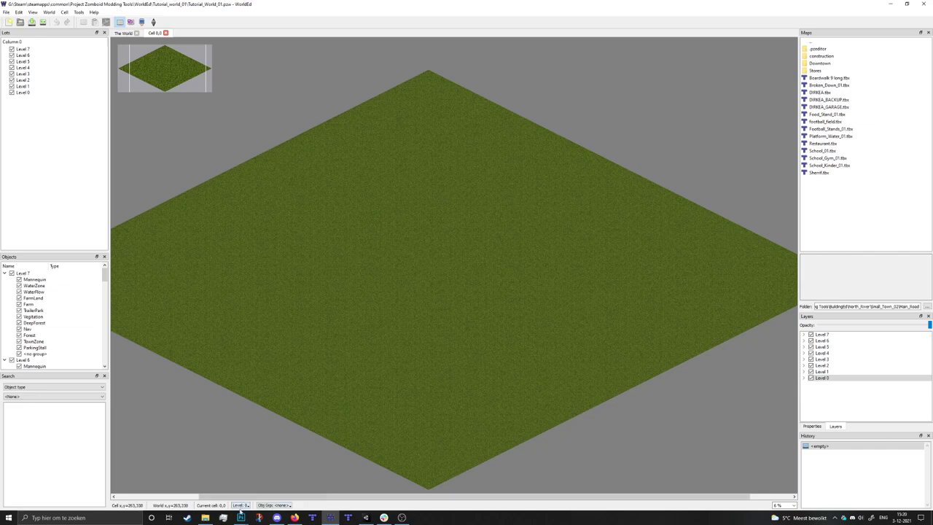
Switch to Photoshop and rename the black layer as Background_veg.
left_click(239, 500)
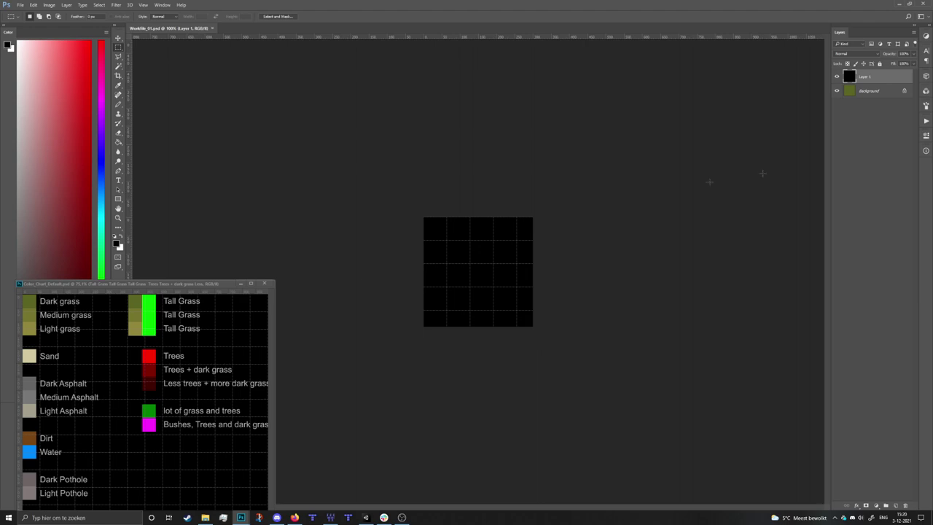
double_click(865, 76)
type("Background_veg")
key("Return")
Convert the locked green background into a regular layer named Grass.
double_click(875, 90)
type("G")
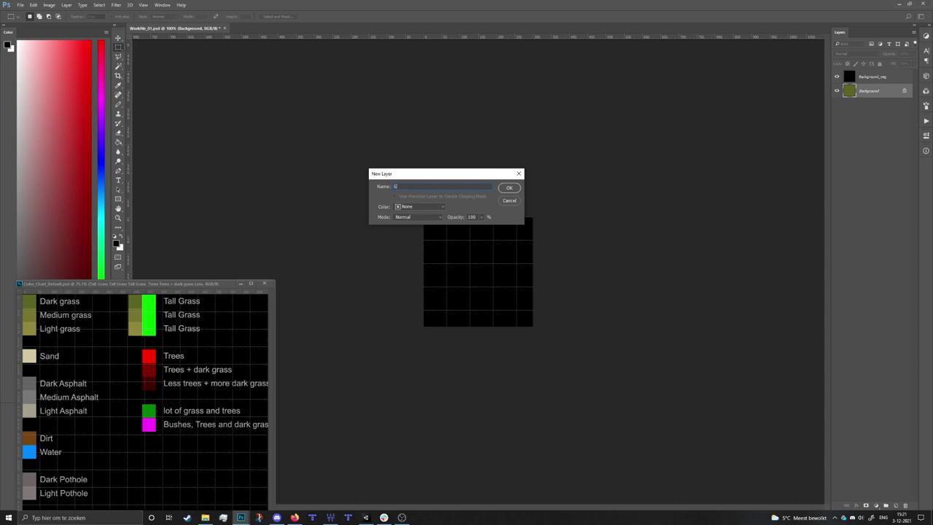
type("rass")
key("Return")
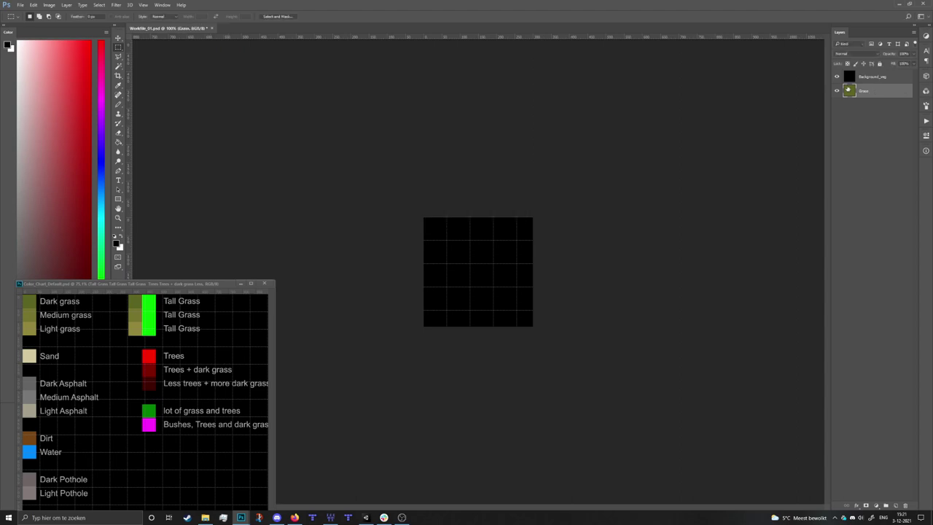
Put the Grass layer and the Background_veg layer each into a group of its own.
key("ctrl+g")
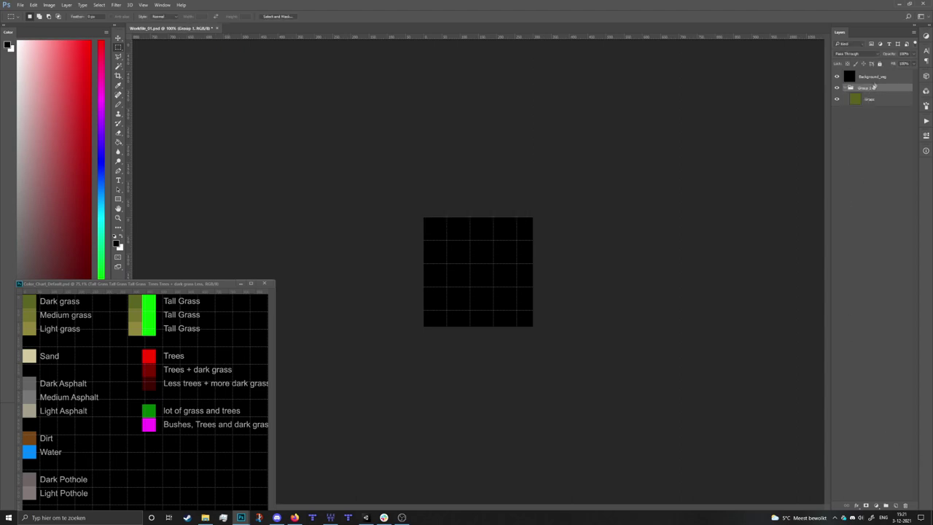
left_click(874, 76)
key("ctrl+g")
Name the group containing Background_veg "Vegitation" and the group containing Grass "Regular".
double_click(873, 76)
type("Ve")
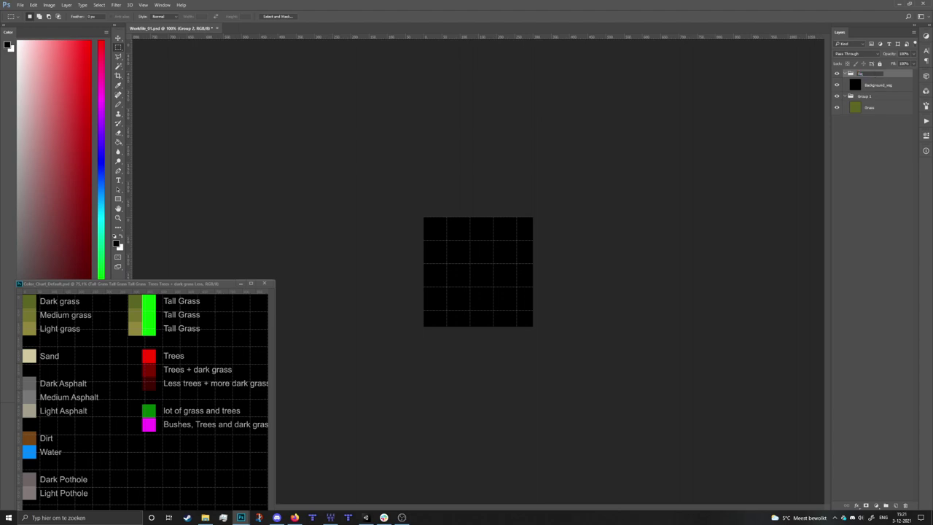
type("gitation")
key("Return")
double_click(871, 96)
type("G")
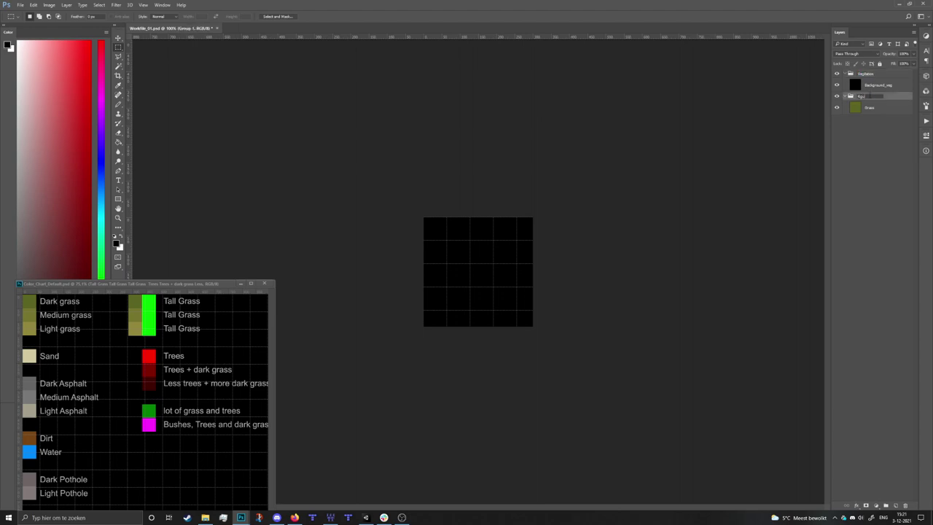
type("Regular")
key("Return")
Hide the Vegitation group and add a layer named Road above Grass in the Regular group.
left_click(837, 74)
left_click(875, 107)
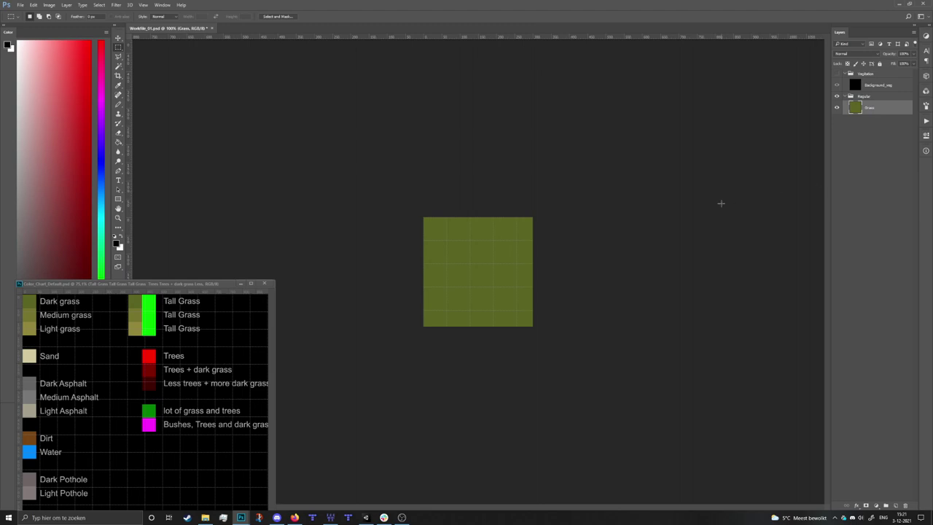
left_click(896, 505)
double_click(871, 108)
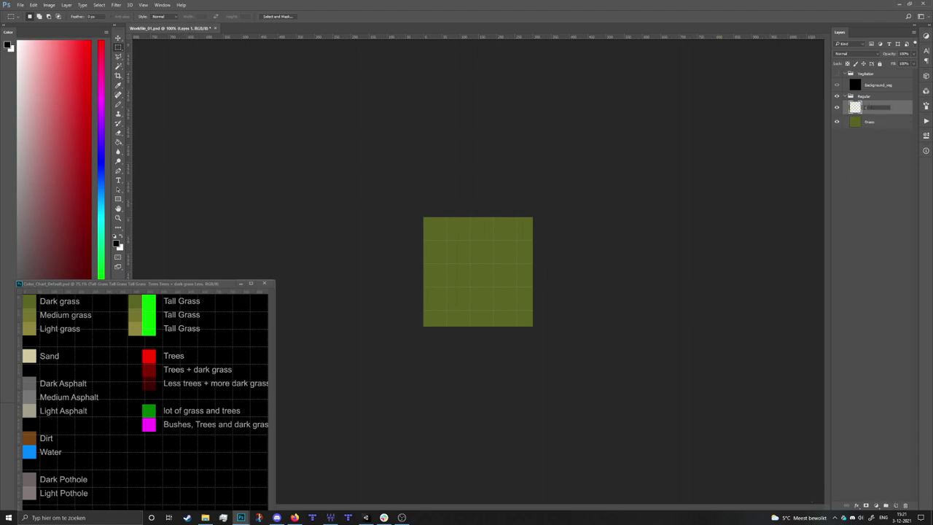
type("R")
type("oad")
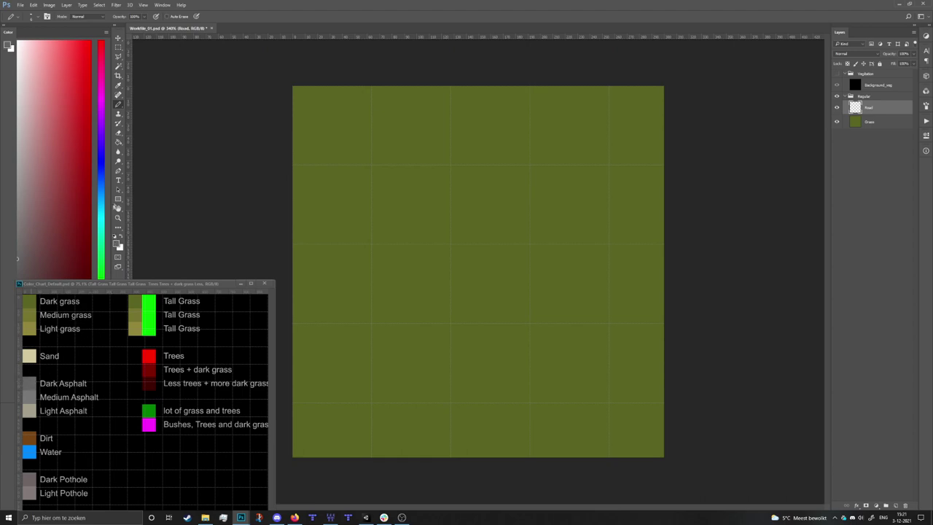
Draw a dark asphalt horizontal road across the full canvas width and move it below the middle of the map.
left_click(118, 199)
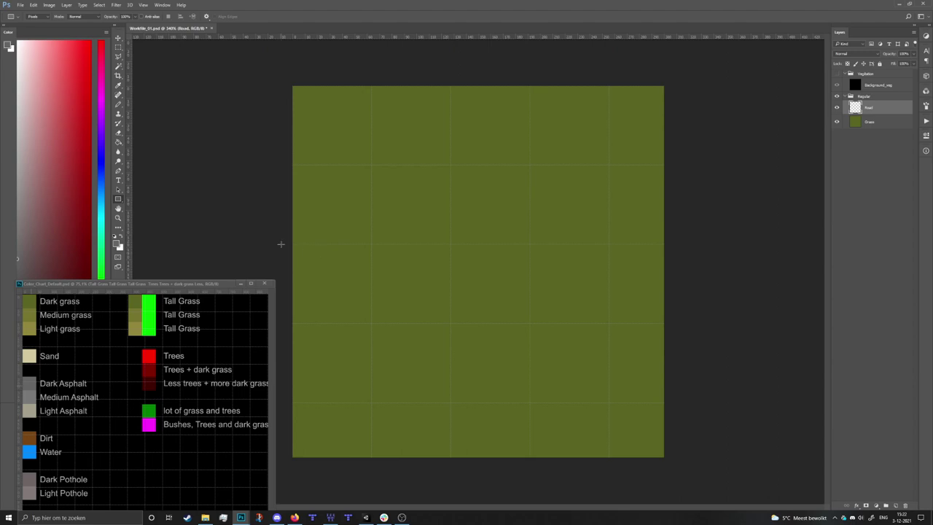
left_click_drag(291, 248, 663, 256)
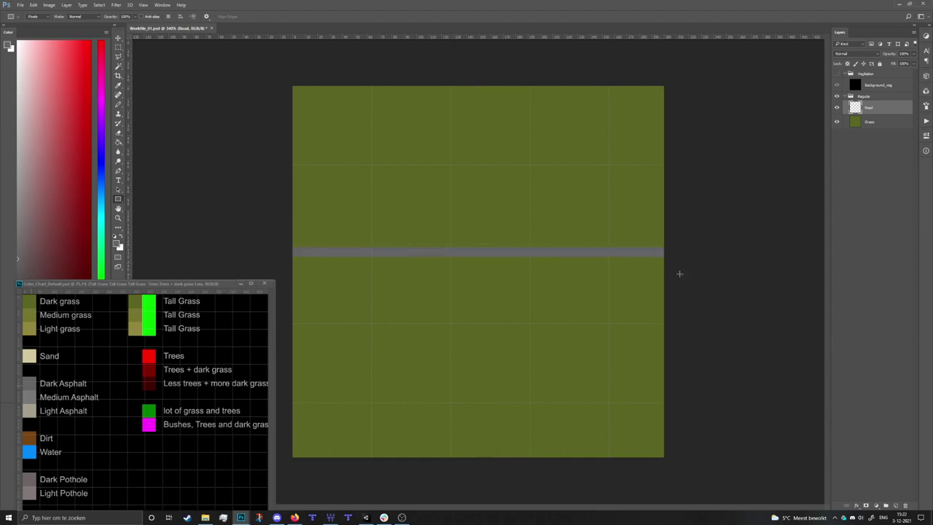
key("v")
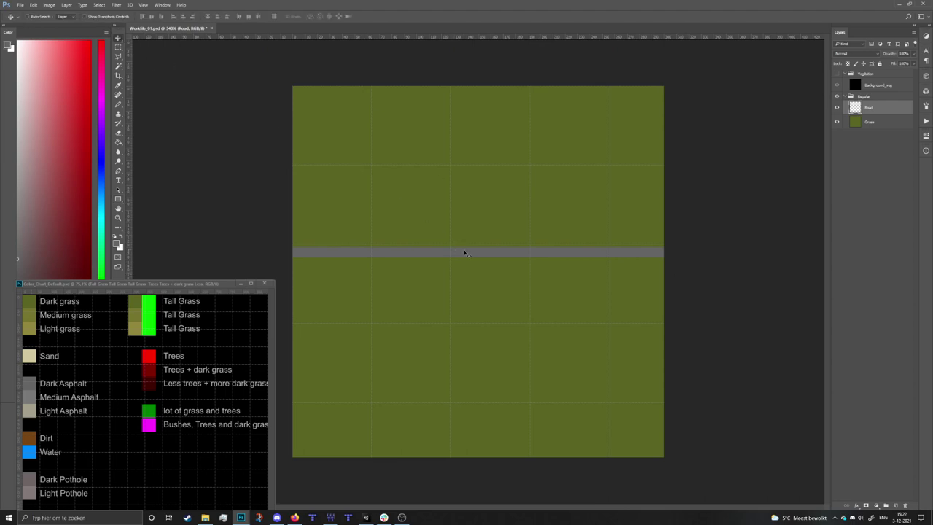
left_click_drag(464, 253, 471, 325)
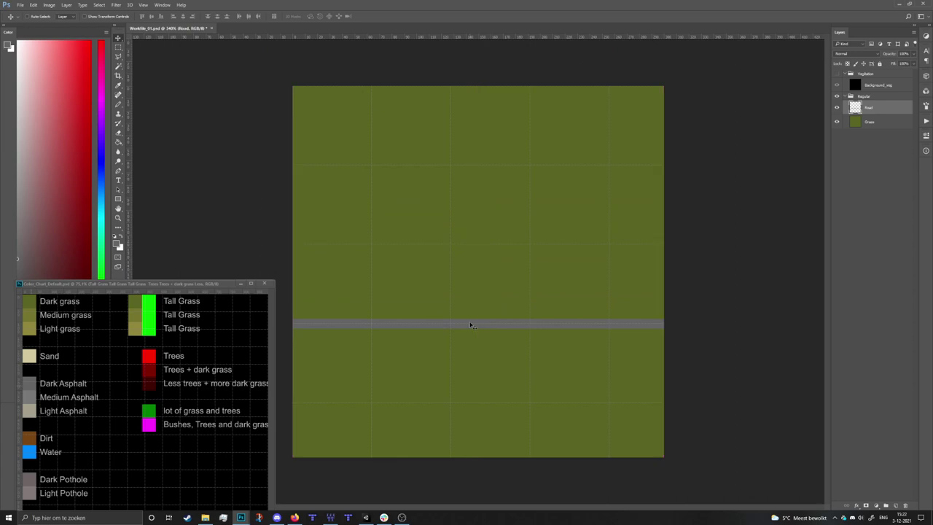
Sample the Medium Asphalt color from the color chart and select the area above the road with the Magic Wand.
left_click(118, 200)
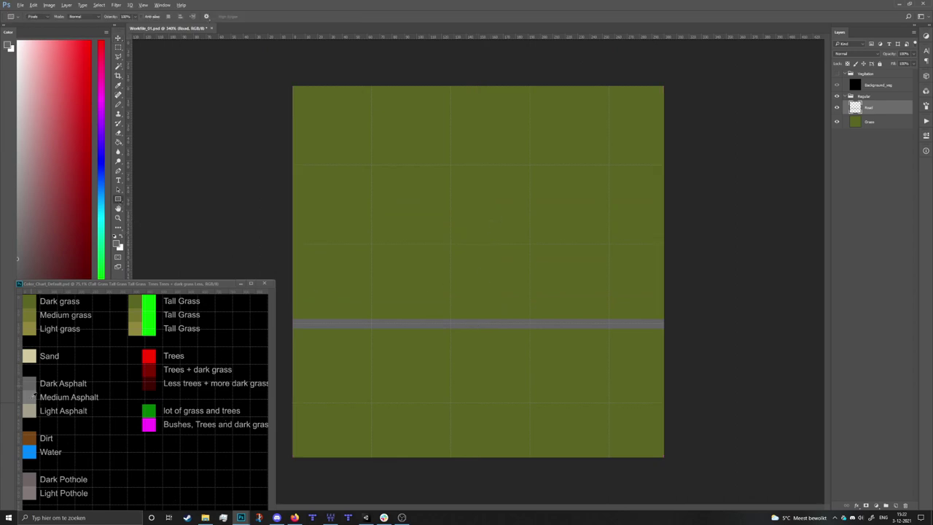
left_click(31, 396, "alt")
left_click(119, 65)
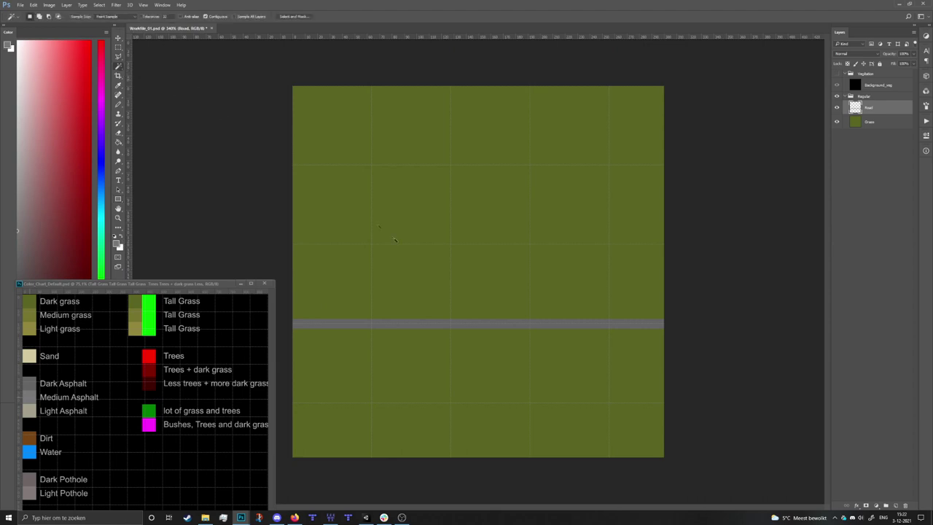
key("u")
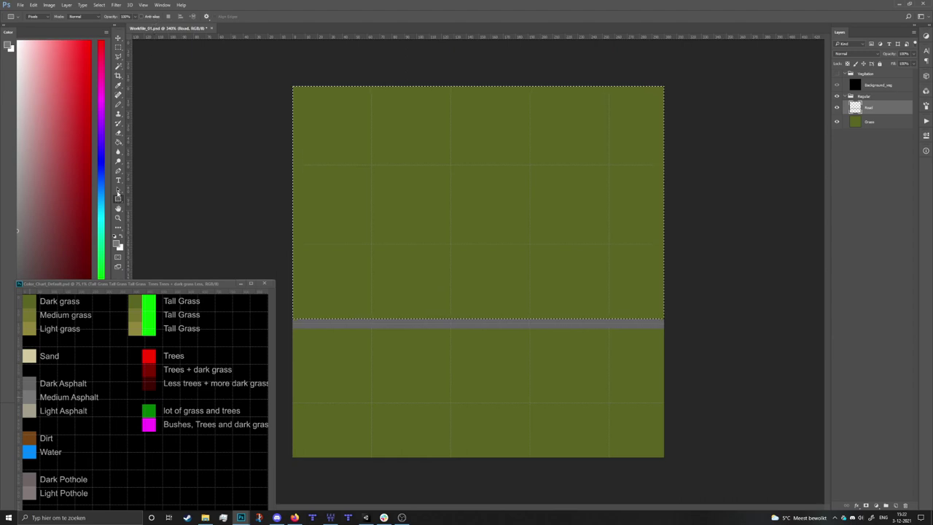
key("e")
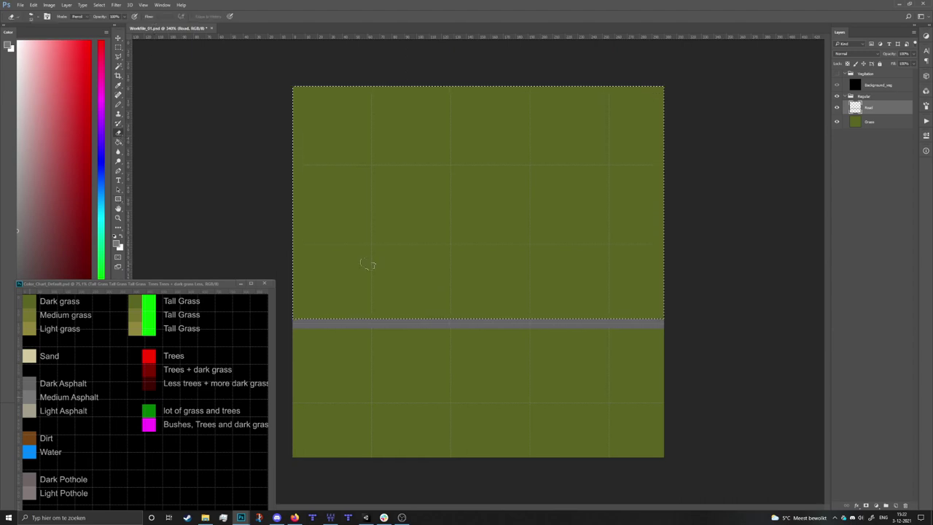
left_click(119, 199)
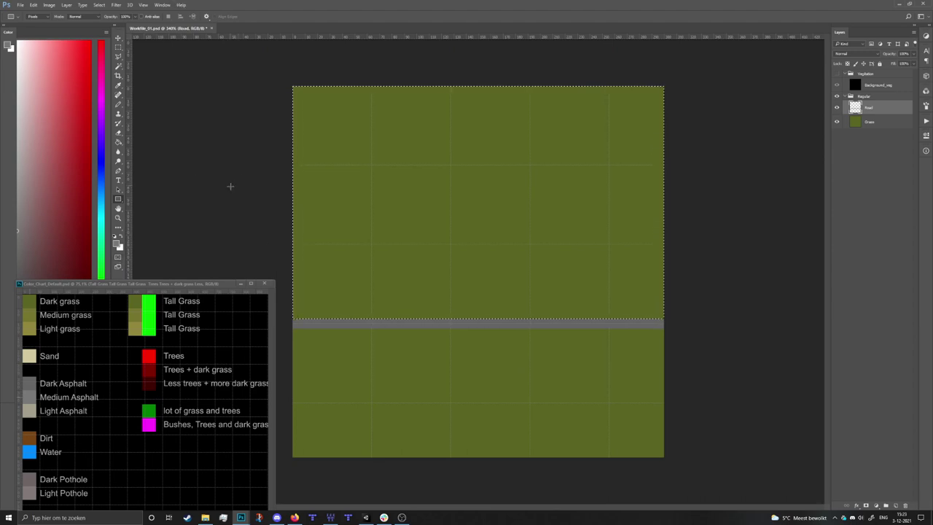
Hide the grid and draw a narrow vertical medium asphalt road going up from the left part of the main road.
scroll(377, 308, "up", 3)
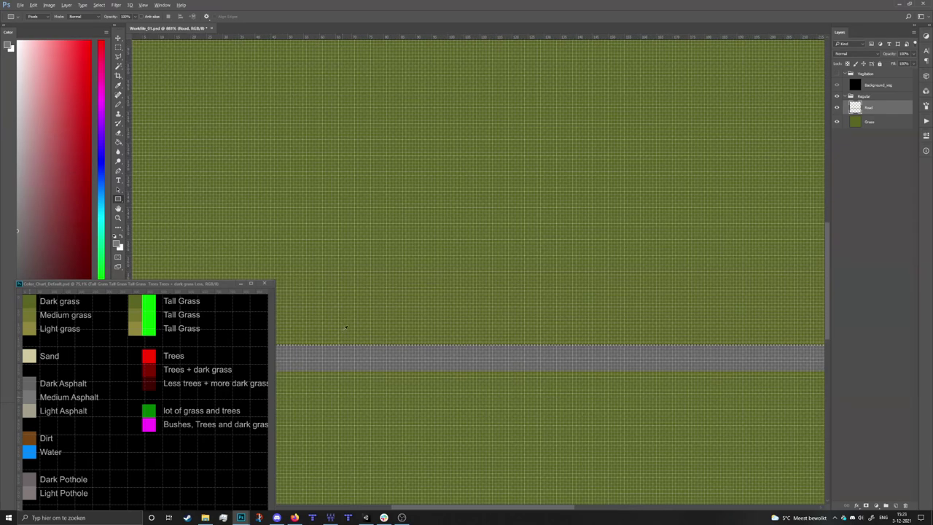
key("ctrl+h")
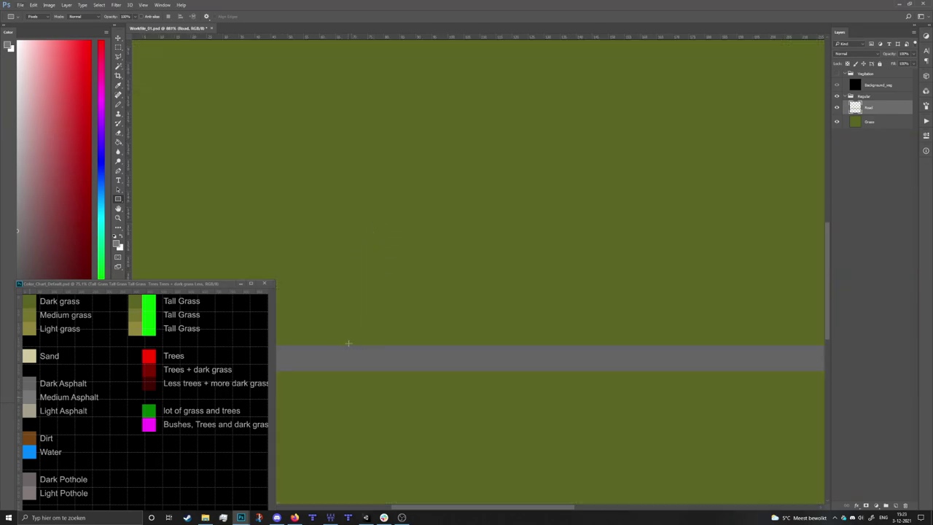
left_click_drag(349, 345, 365, 116)
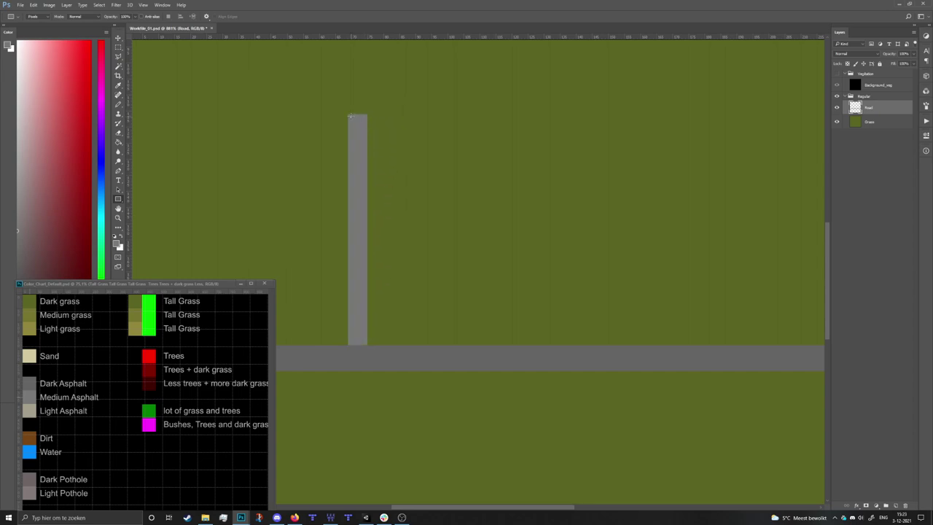
Extend the side road about 182 px to the right from its upper end and back down to the main road.
scroll(350, 116, "right", 5)
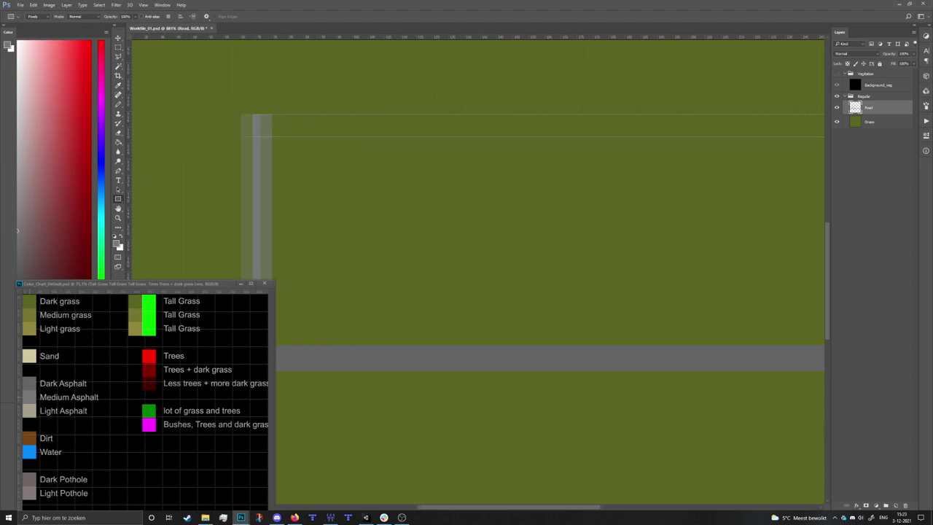
left_click_drag(824, 136, 683, 130)
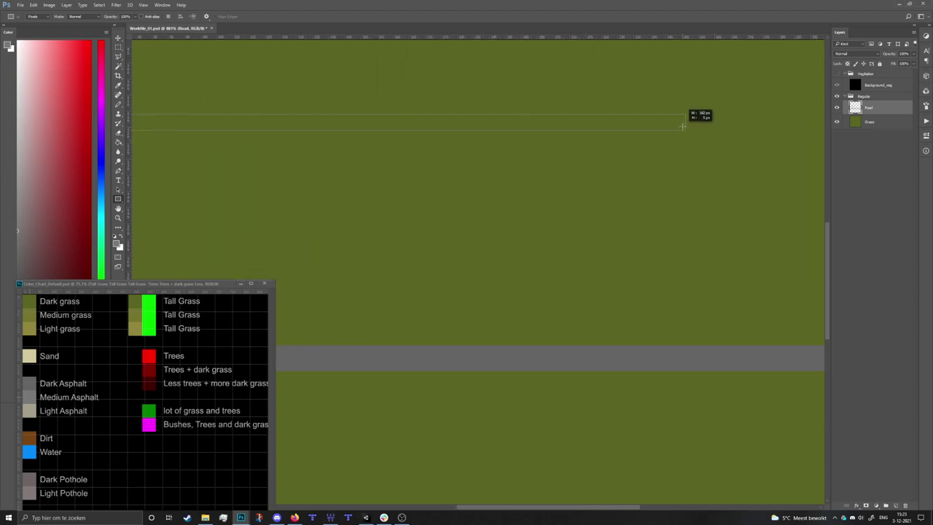
left_click_drag(683, 126, 685, 130)
left_click_drag(688, 132, 671, 340)
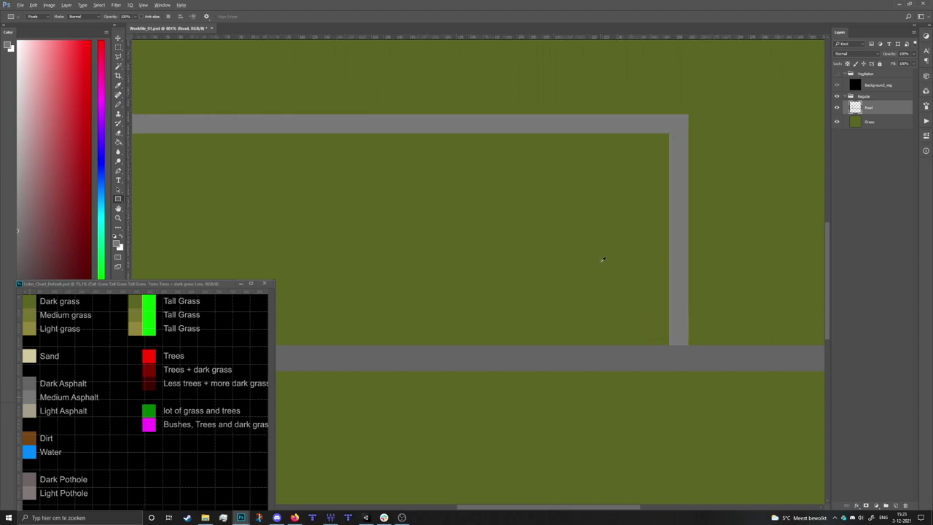
Select the three-sided side road, shift it slightly to the left along the main road, and deselect it.
scroll(602, 260, "down", 5)
left_click(118, 47)
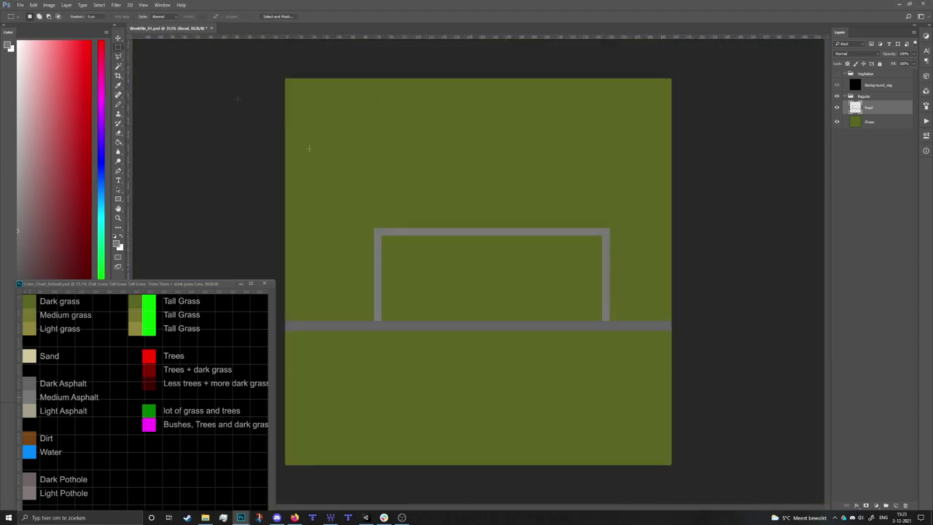
left_click_drag(295, 164, 640, 320)
key("v")
left_click_drag(490, 227, 481, 227)
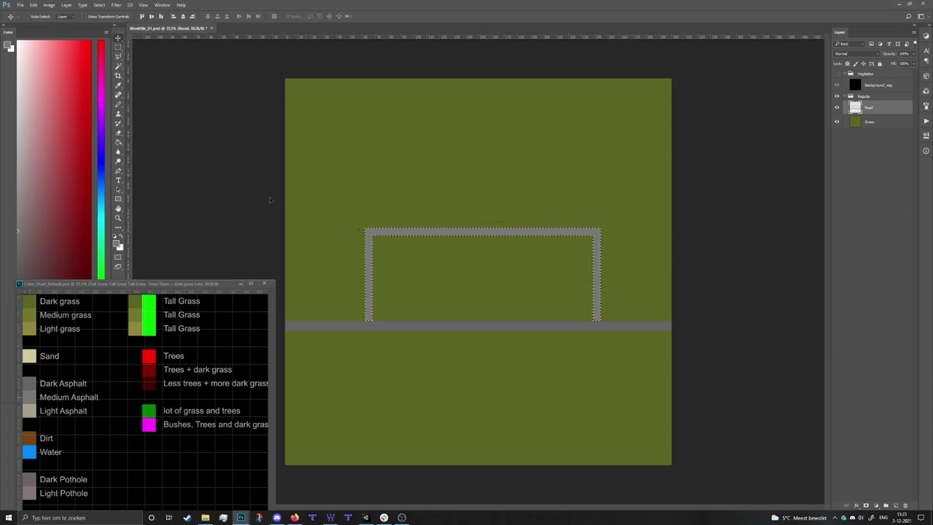
key("ctrl+d")
Draw two parallel vertical medium asphalt roads going up from the side road's horizontal stretch.
left_click(118, 199)
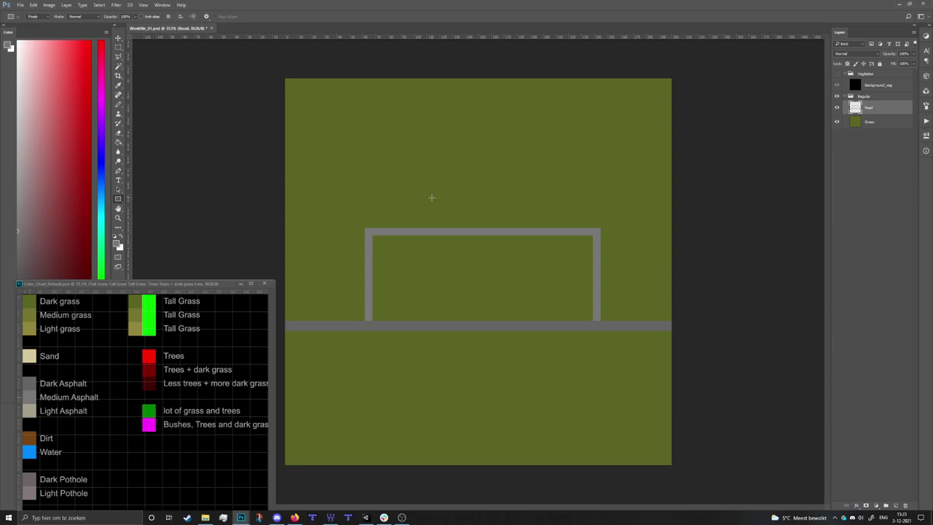
scroll(357, 187, "up", 5)
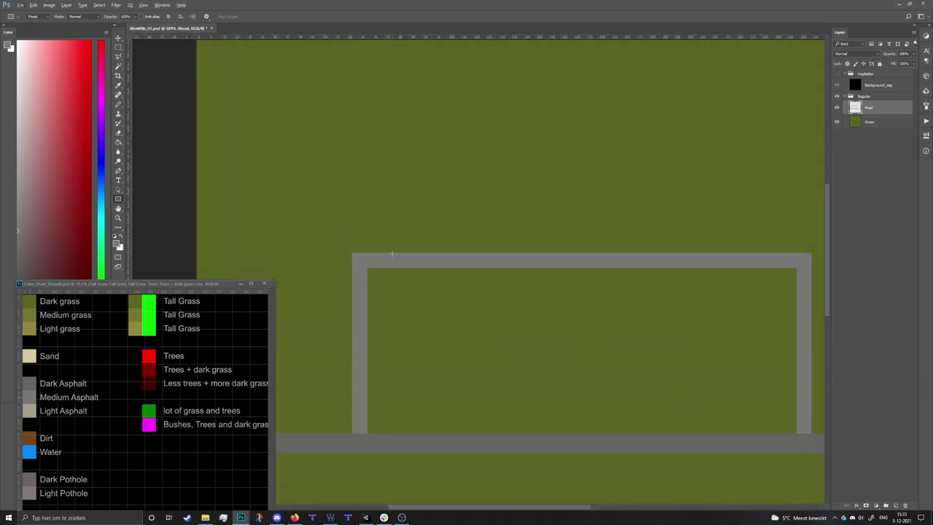
left_click_drag(428, 253, 442, 107)
key("alt+BackSpace")
key("ctrl+d")
left_click_drag(662, 253, 678, 108)
key("alt+BackSpace")
key("ctrl+d")
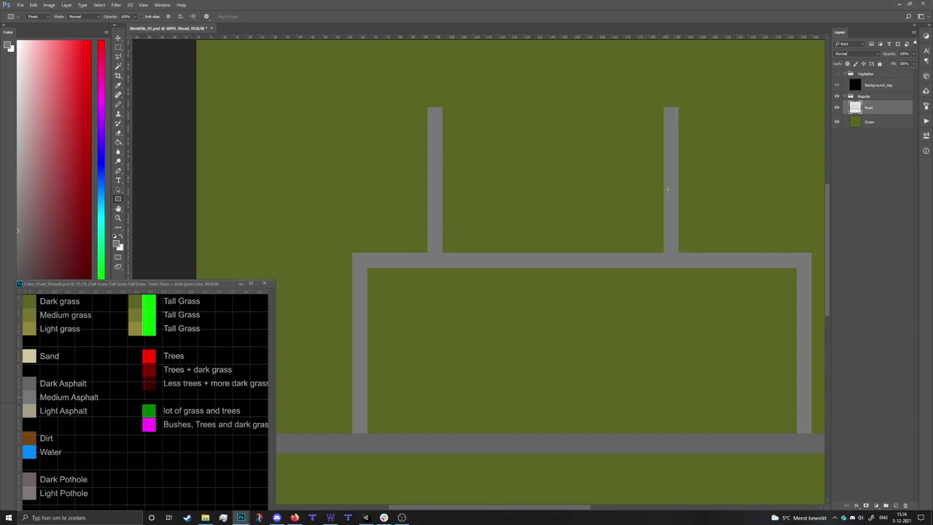
Select the left of the two upper branch roads, move it slightly to the right, and deselect it.
scroll(507, 203, "down", 3)
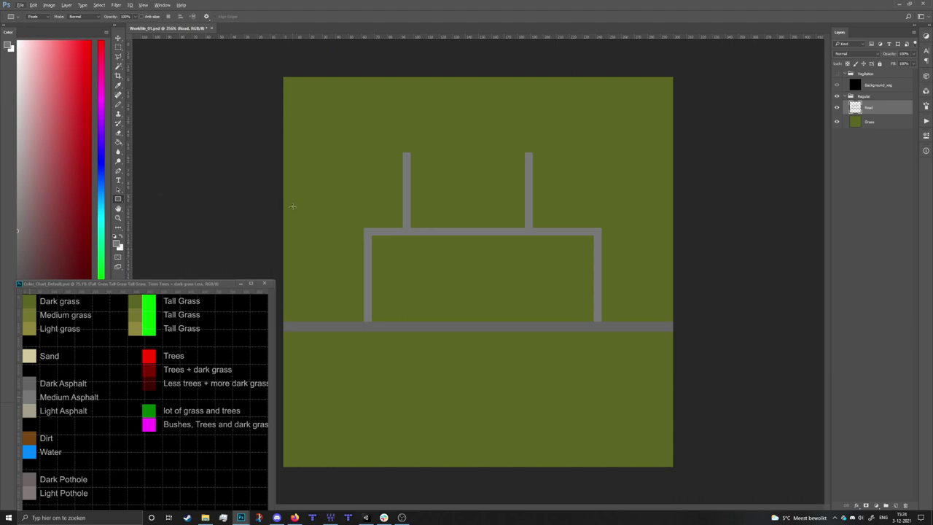
left_click(118, 47)
left_click_drag(345, 142, 427, 197)
left_click(118, 38)
key("ctrl+d")
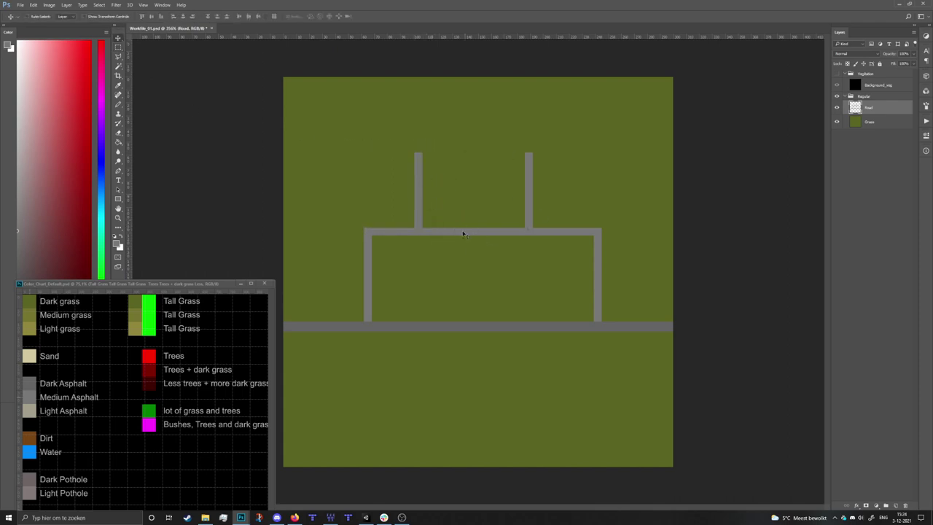
Add a layer named Water above the Road layer.
key("u")
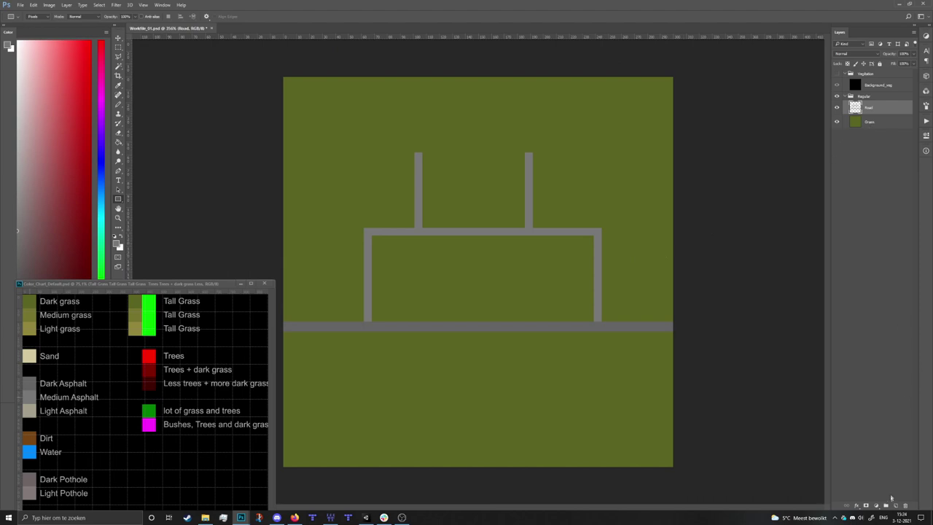
left_click(896, 505)
double_click(873, 108)
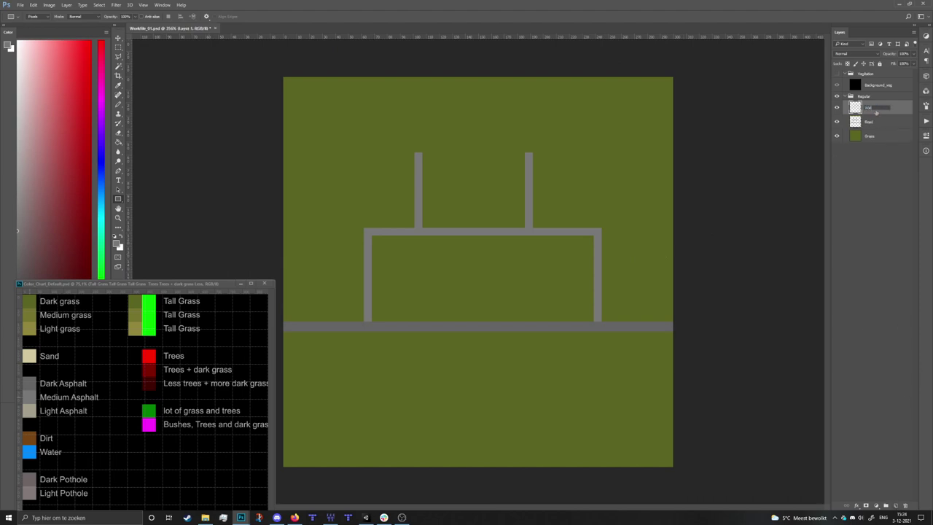
key("Return")
Sample the Water blue from the color chart and activate the Pencil tool on the Water layer.
left_click(30, 450, "alt")
right_click(488, 404)
left_click(475, 356)
key("b")
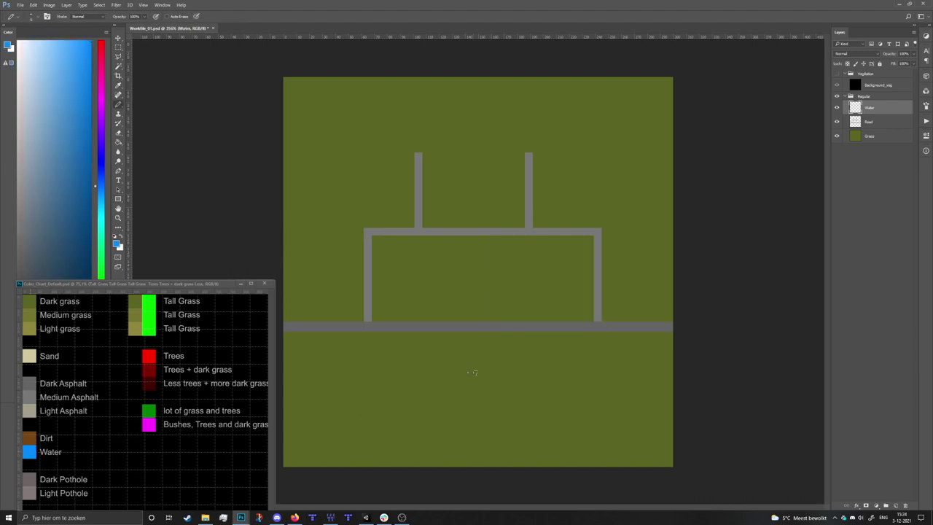
right_click(474, 371)
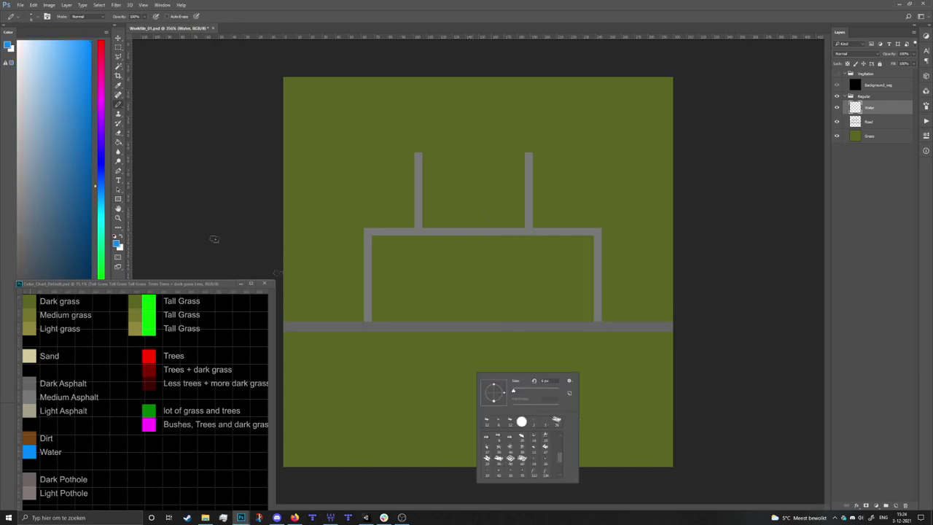
right_click(119, 105)
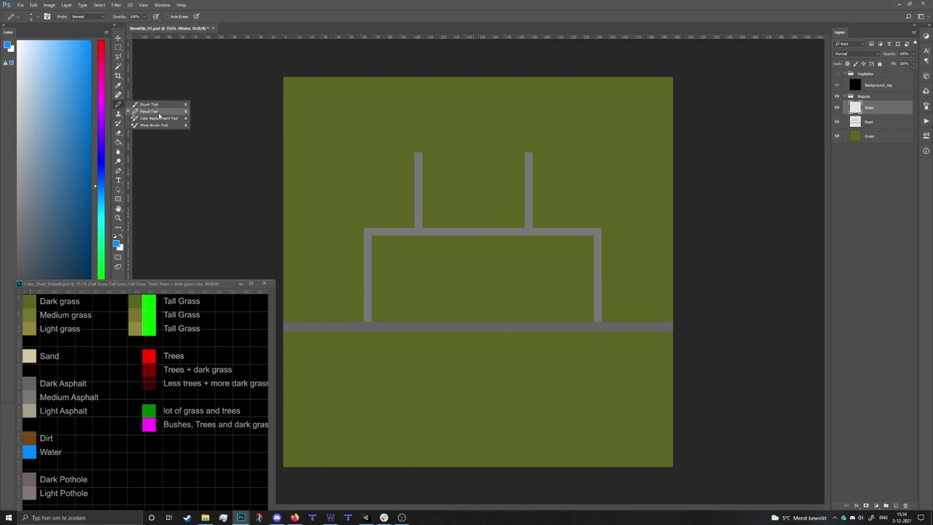
left_click(150, 105)
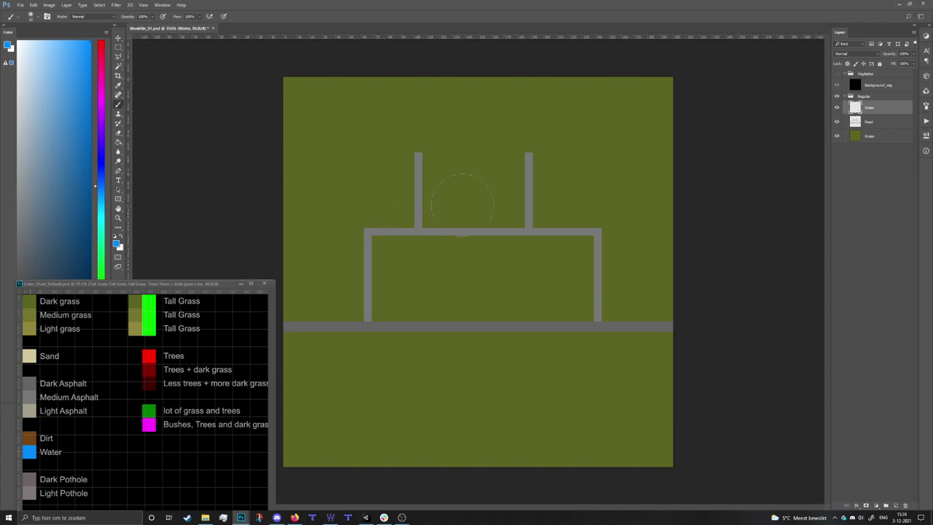
left_click_drag(463, 191, 446, 271)
key("ctrl+z")
right_click(118, 104)
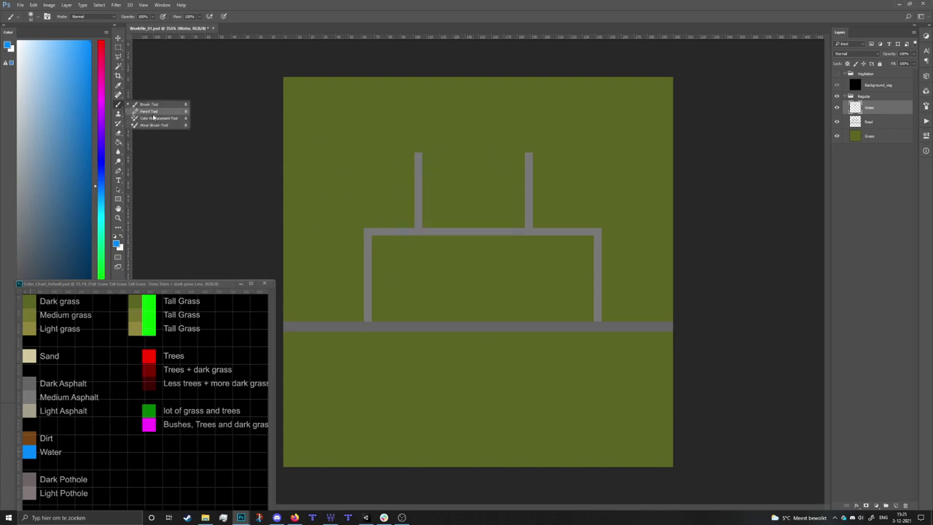
left_click(150, 110)
mouse_move(482, 191)
left_mouse_down()
mouse_move(470, 223)
mouse_move(478, 227)
left_mouse_up()
key("ctrl+z")
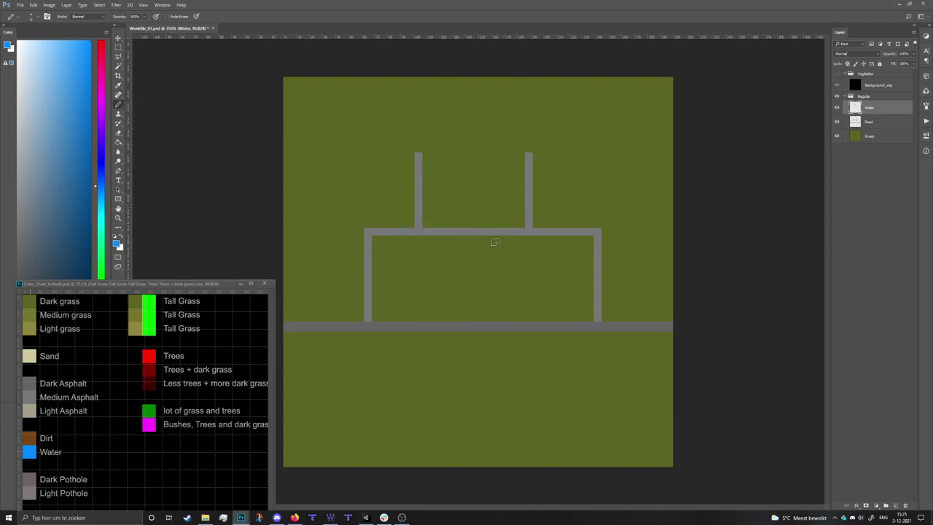
Choose a ragged pencil tip, enlarge it, and paint a wide irregular pond below the main road.
right_click(494, 241)
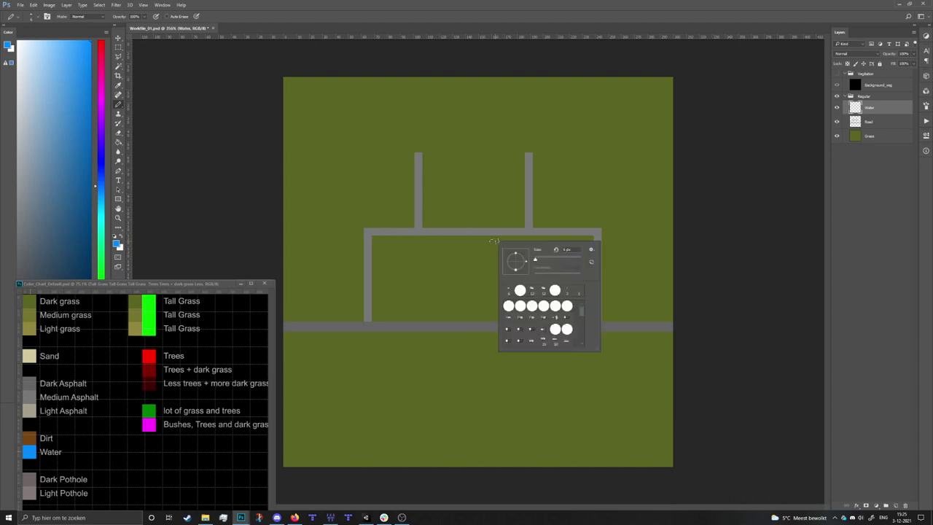
scroll(555, 319, "down", 8)
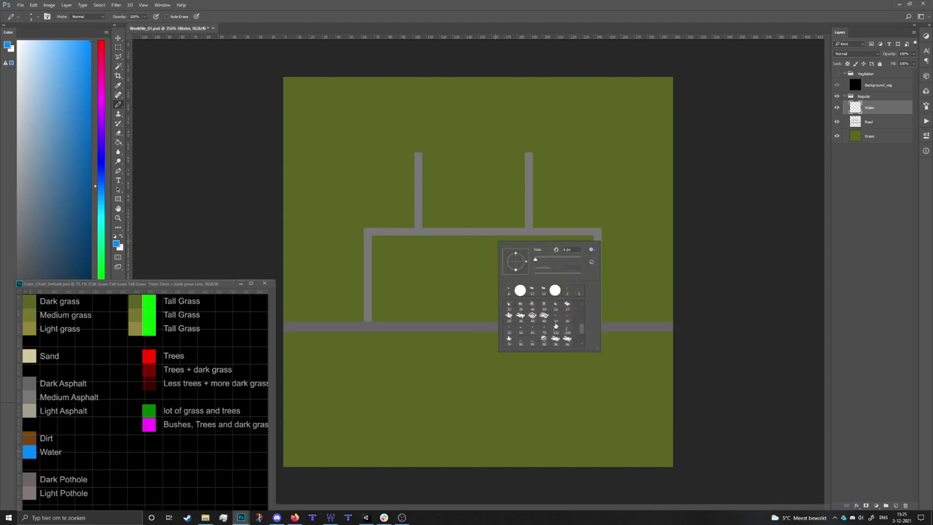
left_click(556, 325)
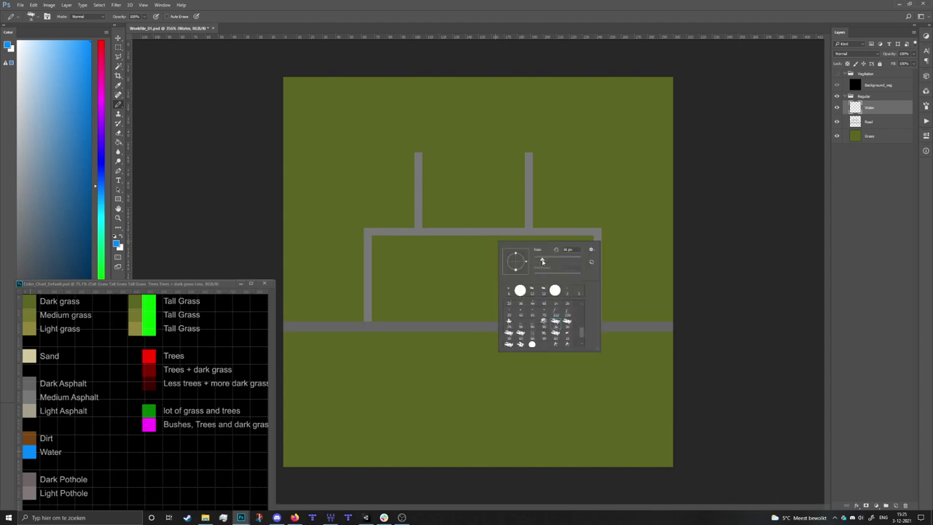
left_click_drag(541, 261, 547, 259)
mouse_move(466, 393)
left_mouse_down()
mouse_move(499, 406)
mouse_move(506, 388)
mouse_move(457, 370)
mouse_move(499, 385)
mouse_move(449, 392)
mouse_move(439, 406)
mouse_move(446, 422)
mouse_move(504, 414)
mouse_move(546, 395)
mouse_move(501, 391)
mouse_move(543, 384)
mouse_move(444, 382)
mouse_move(396, 403)
left_mouse_up()
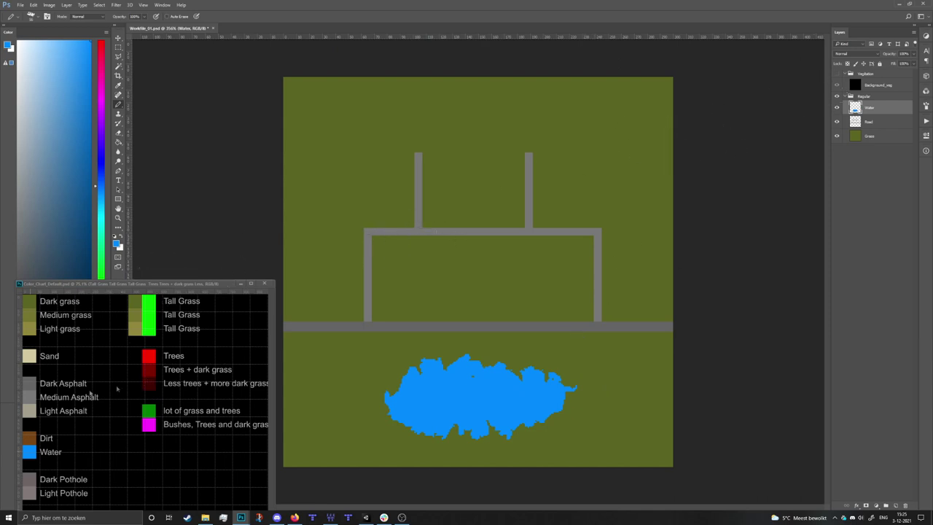
Sample the Dirt brown from the color chart and add a layer named Dirt between Road and Grass.
left_click(33, 436, "alt")
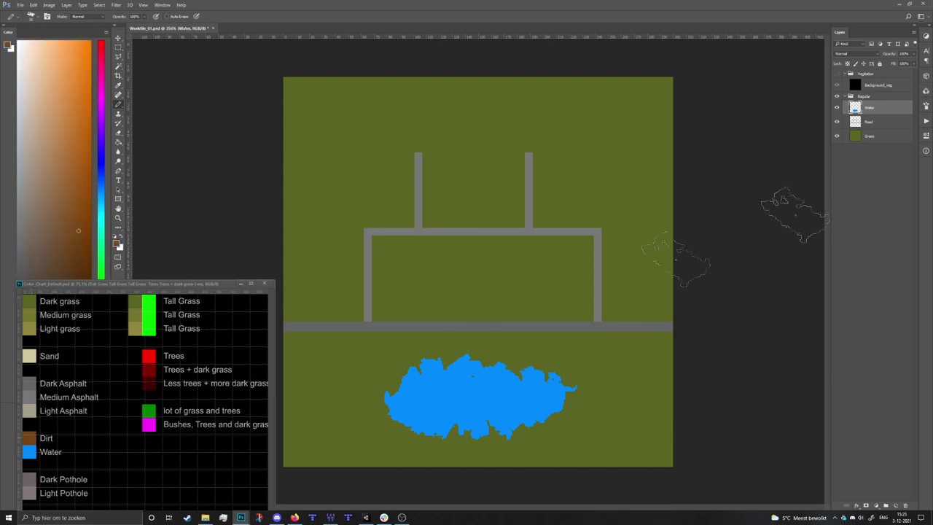
left_click(896, 505)
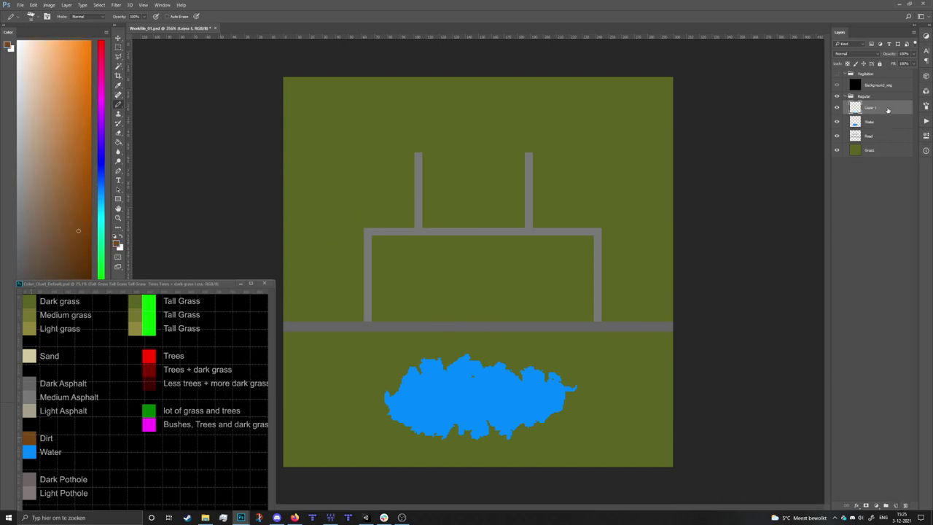
left_click_drag(888, 110, 874, 137)
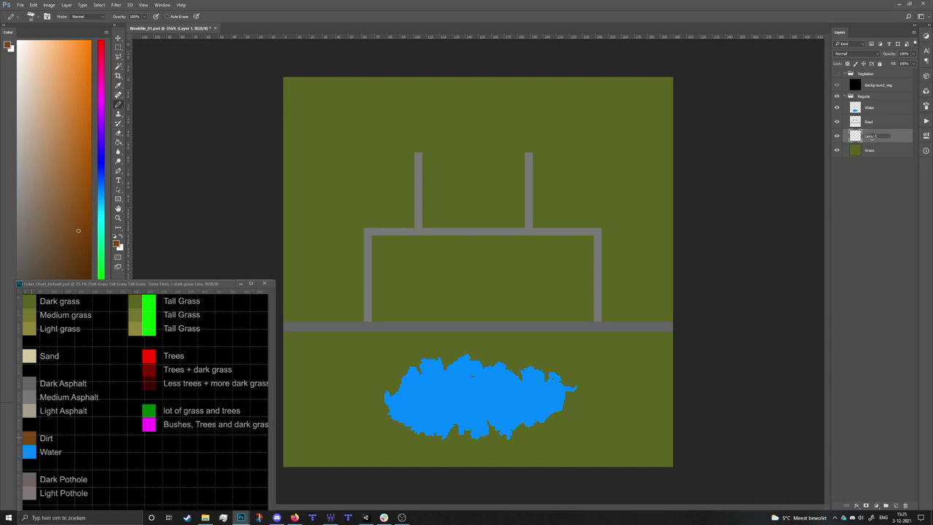
type("Dirt")
key("Return")
Set the pencil size to 5 px and paint dirt on both sides of the left side road's junction with the main road.
scroll(350, 292, "up", 2)
scroll(352, 340, "up", 3)
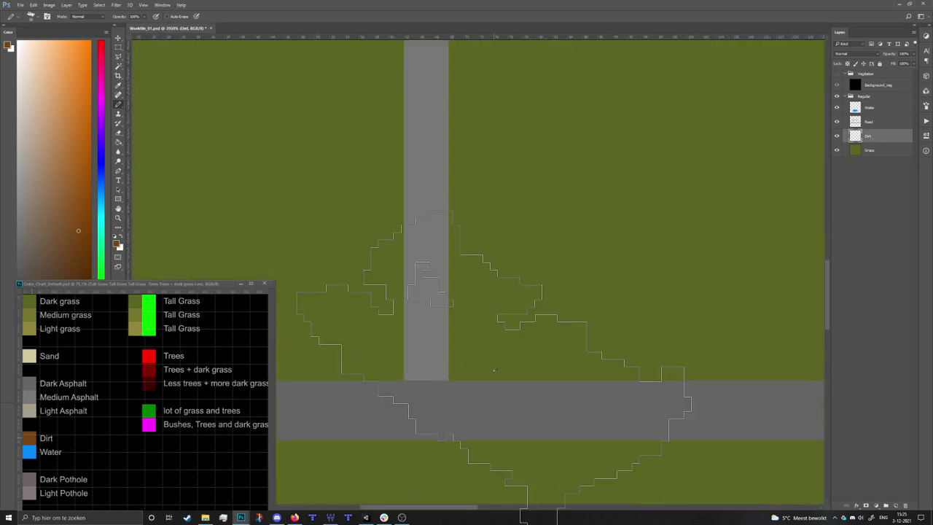
right_click(524, 377)
type("5")
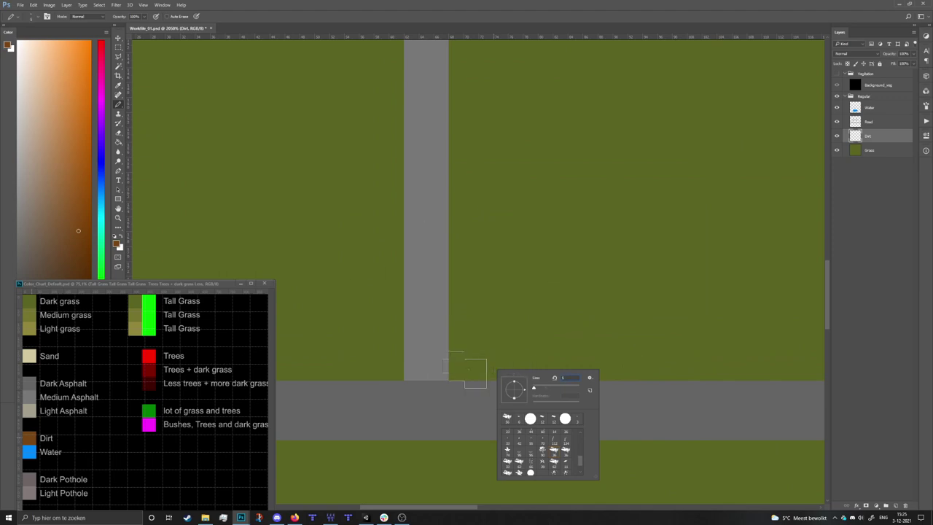
left_click(452, 368)
left_click(448, 364)
mouse_move(446, 369)
left_mouse_down()
mouse_move(495, 382)
mouse_move(457, 371)
mouse_move(438, 345)
mouse_move(448, 350)
mouse_move(440, 326)
left_mouse_up()
mouse_move(415, 379)
left_mouse_down()
mouse_move(380, 385)
mouse_move(409, 377)
mouse_move(415, 344)
mouse_move(413, 381)
left_mouse_up()
Paint dirt patches at the right side road's junction with the main road and at the base of the right upper branch.
scroll(413, 381, "down", 5)
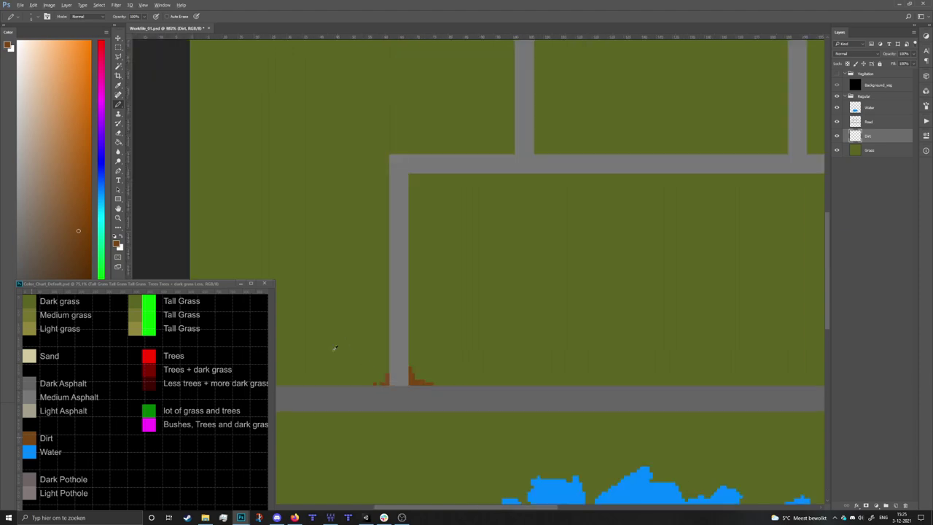
mouse_move(713, 382)
left_mouse_down()
mouse_move(709, 372)
mouse_move(726, 385)
mouse_move(691, 387)
mouse_move(700, 367)
left_mouse_up()
left_click_drag(559, 157, 577, 177)
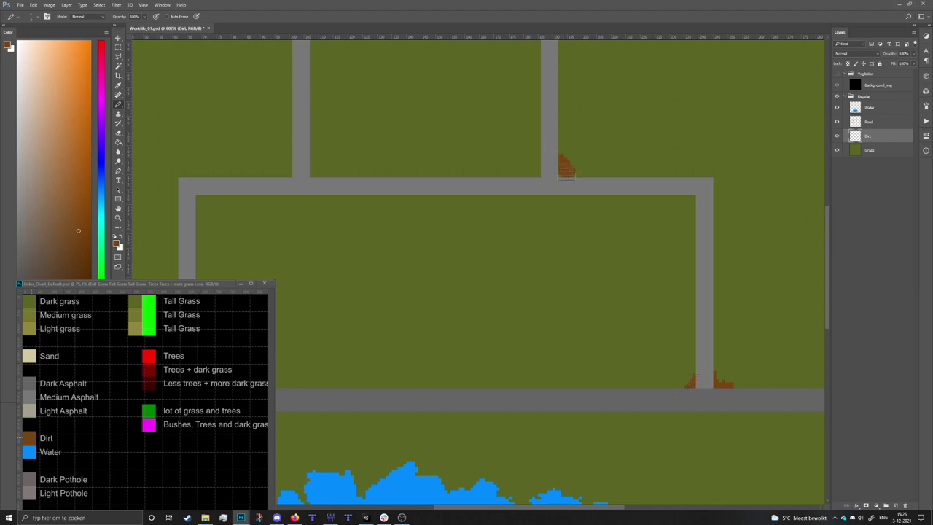
Paint two broken, curving dirt tracks across the grass from the side road's horizontal stretch down to the main road.
right_click(504, 252)
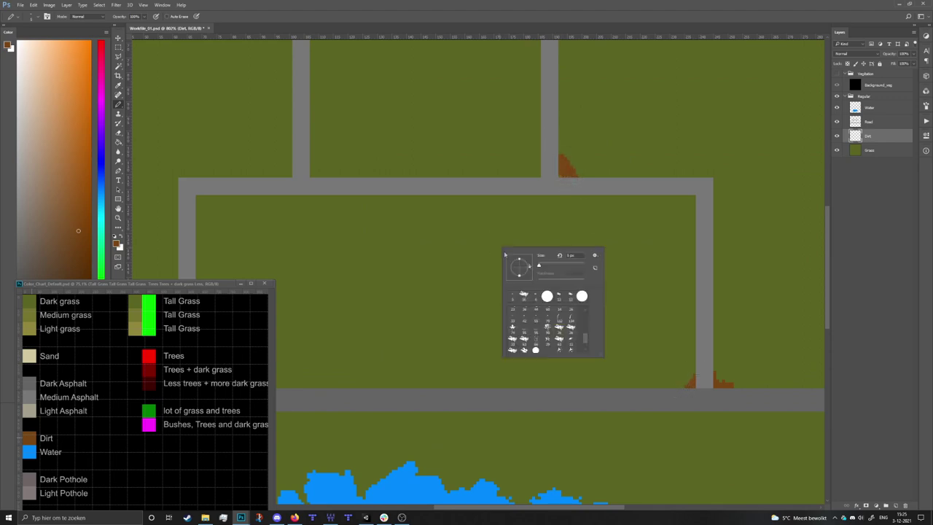
mouse_move(420, 198)
left_mouse_down()
mouse_move(490, 330)
mouse_move(483, 312)
mouse_move(531, 371)
mouse_move(463, 228)
mouse_move(456, 250)
mouse_move(455, 239)
mouse_move(530, 352)
mouse_move(521, 340)
mouse_move(567, 384)
left_mouse_up()
left_click(461, 270)
scroll(501, 277, "down", 5)
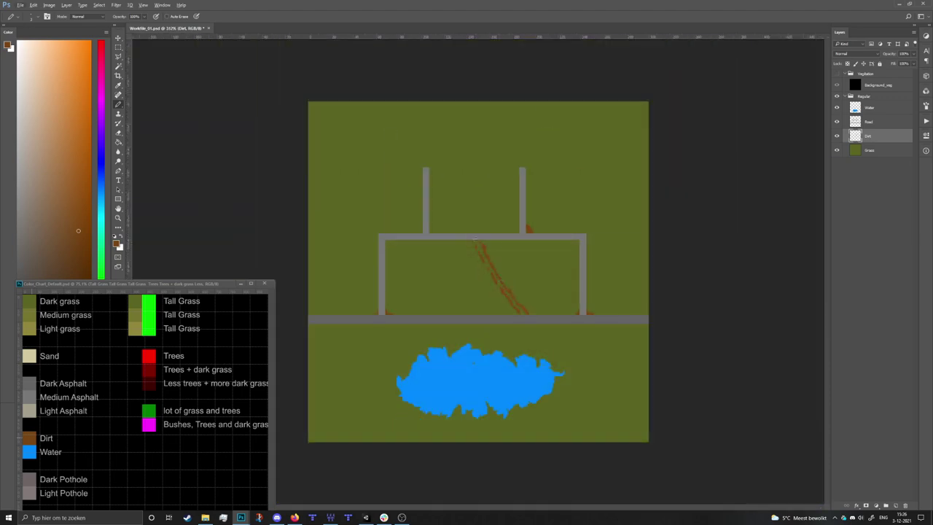
scroll(486, 265, "up", 3)
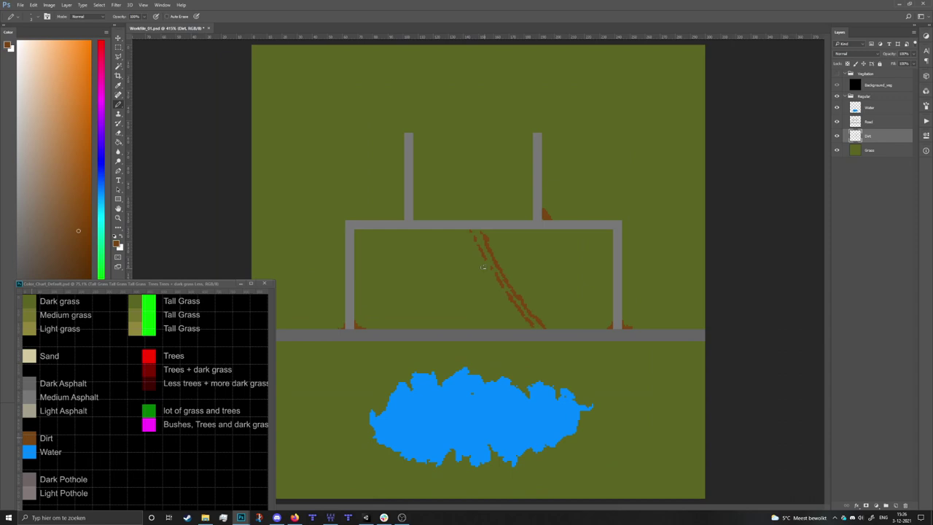
Save the work file and save a PNG copy over the existing Tutorial_0,0.png.
key("ctrl+s")
key("ctrl+shift+s")
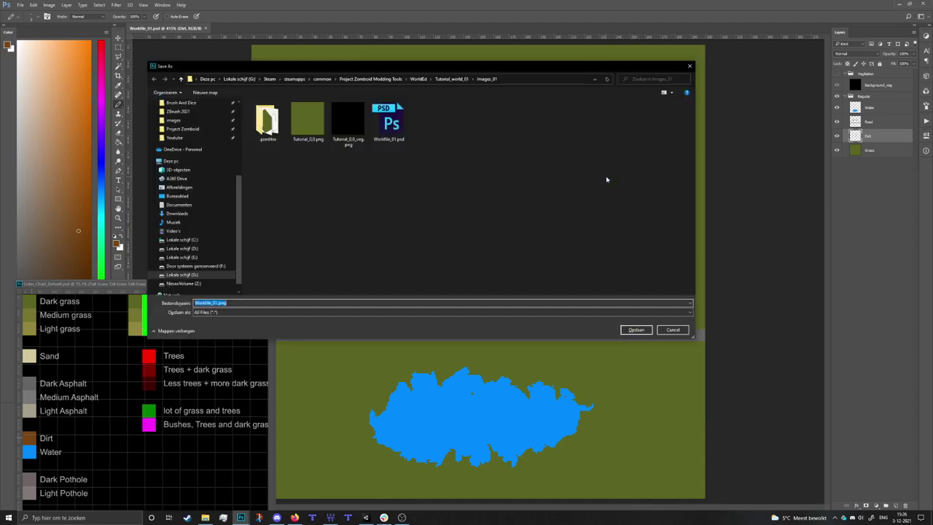
double_click(313, 127)
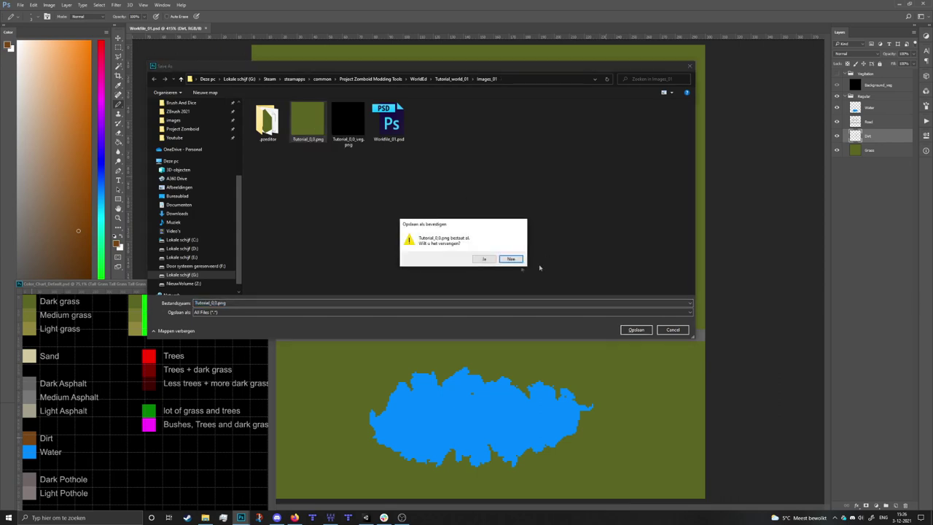
left_click(485, 259)
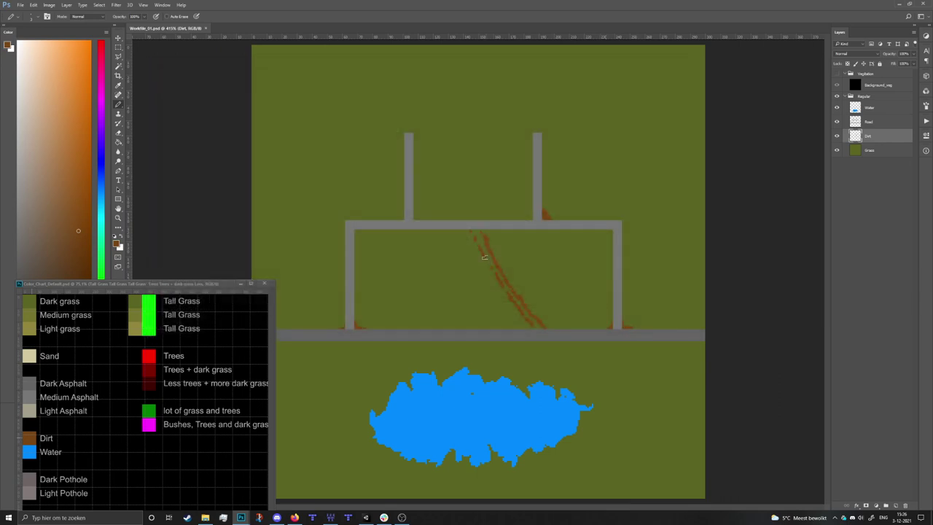
Switch to WorldEd and run BMP To TMX for the selected cell in the world view, overwriting the existing map.
left_click(330, 517)
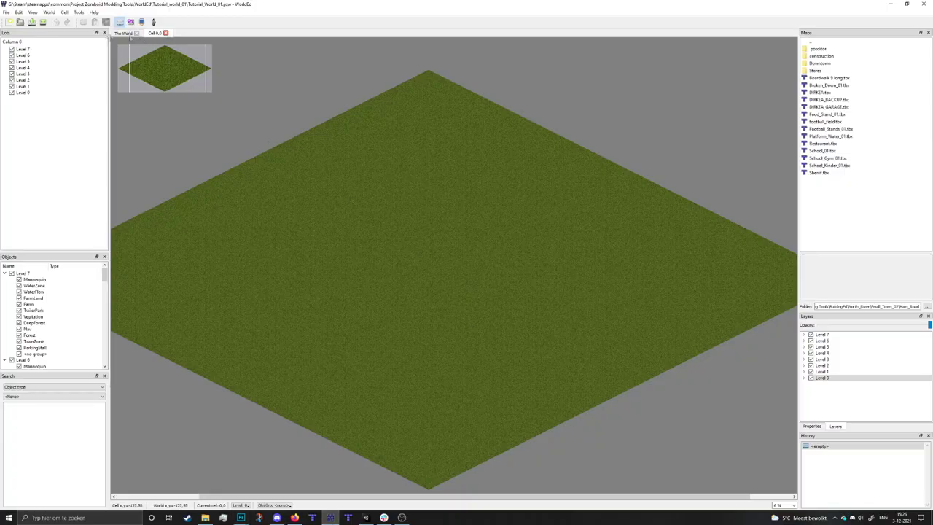
left_click(120, 34)
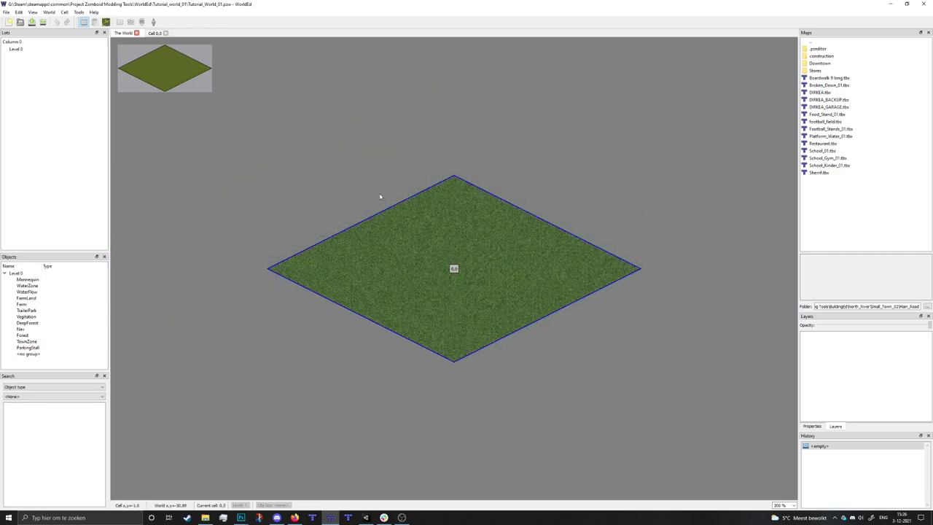
left_click(6, 13)
mouse_move(36, 56)
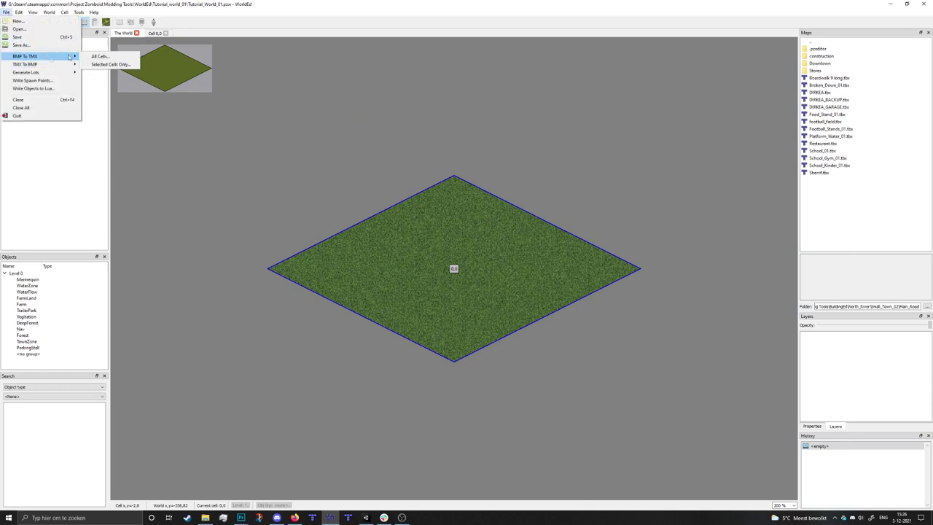
left_click(102, 64)
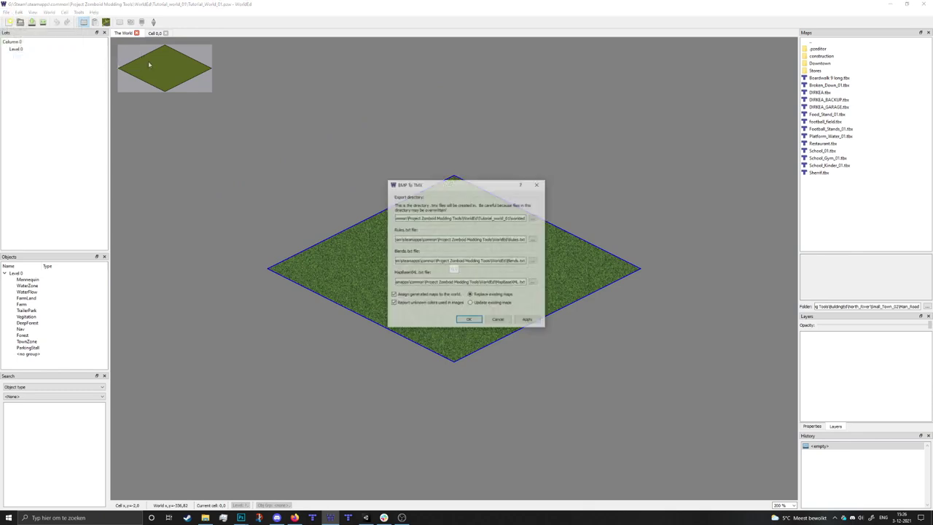
left_click(470, 321)
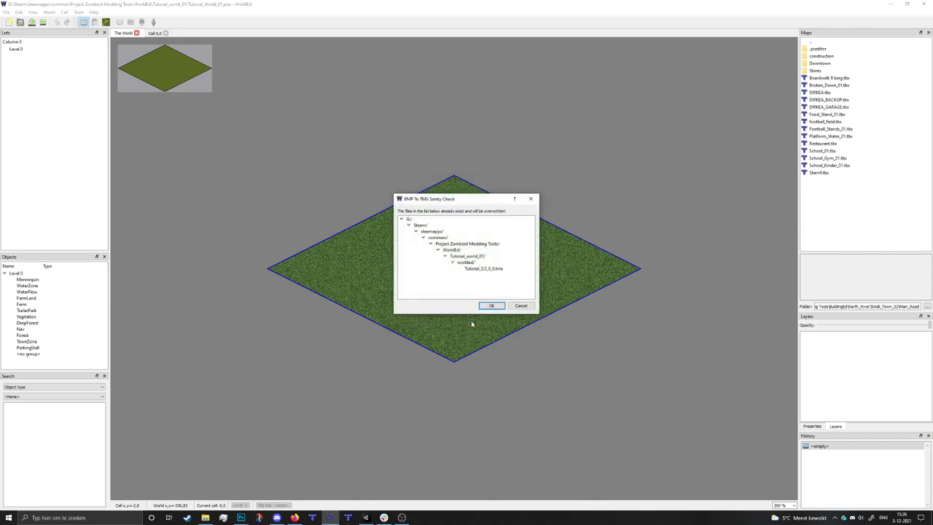
left_click(492, 306)
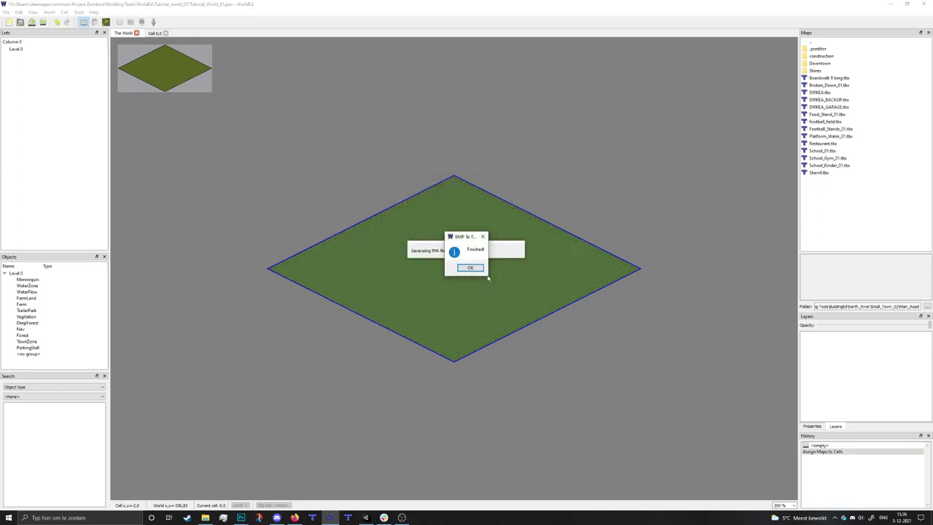
left_click(480, 271)
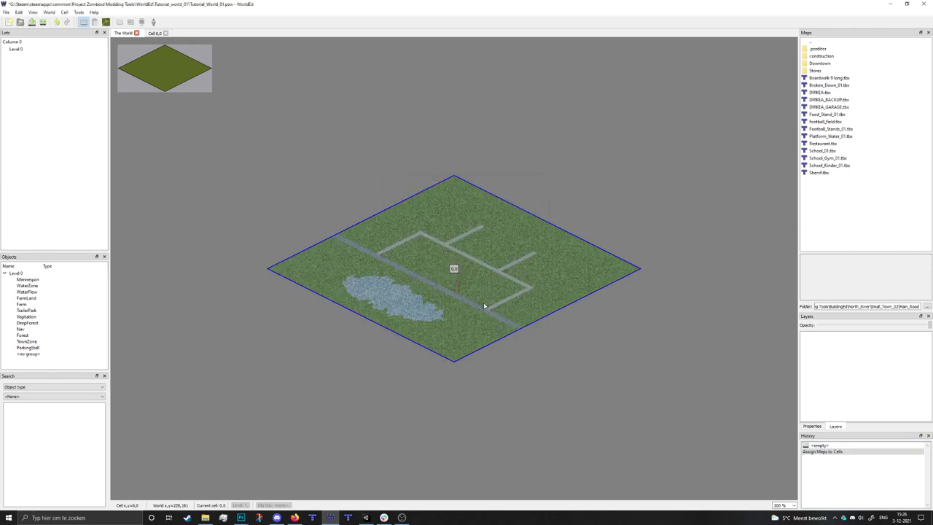
Open cell 0,0 and examine the generated roads, pond and dirt tracks up close.
double_click(447, 279)
scroll(445, 275, "up", 3)
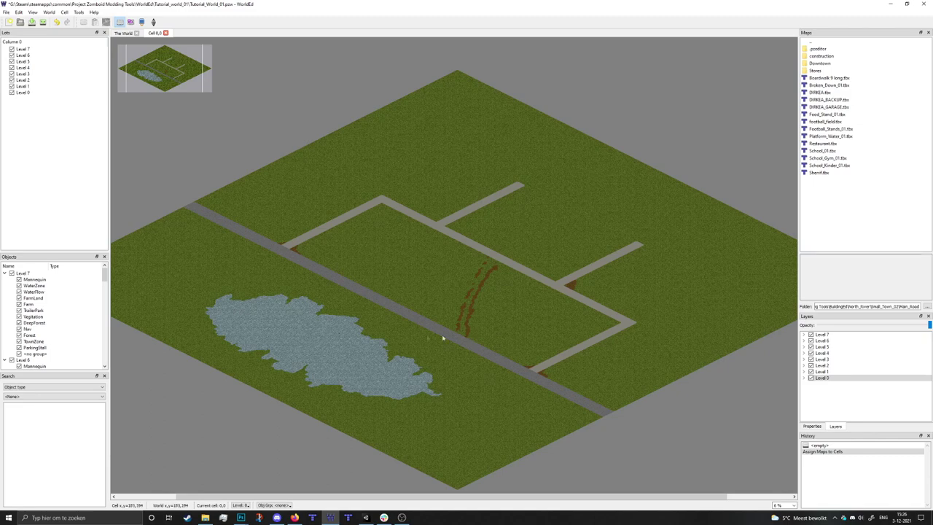
scroll(414, 335, "up", 2)
scroll(420, 315, "down", 2)
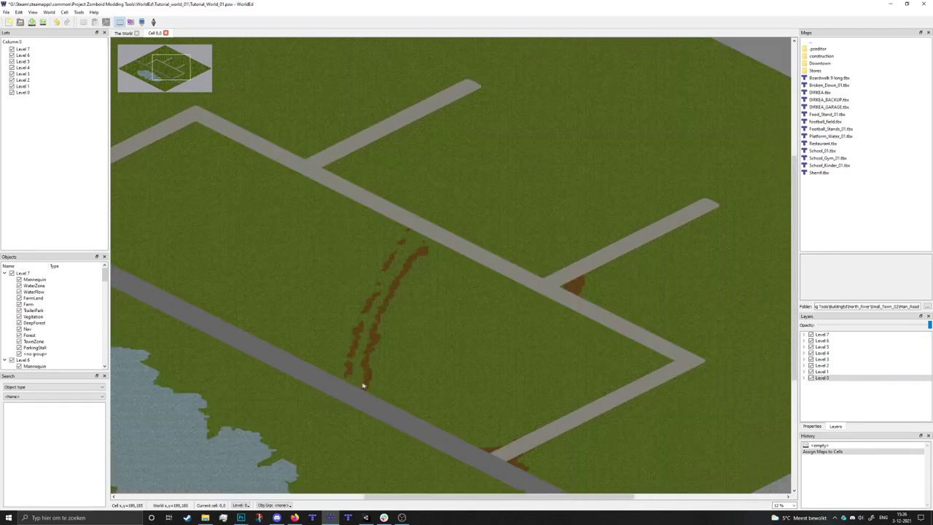
scroll(365, 383, "up", 2)
left_click_drag(368, 362, 409, 248)
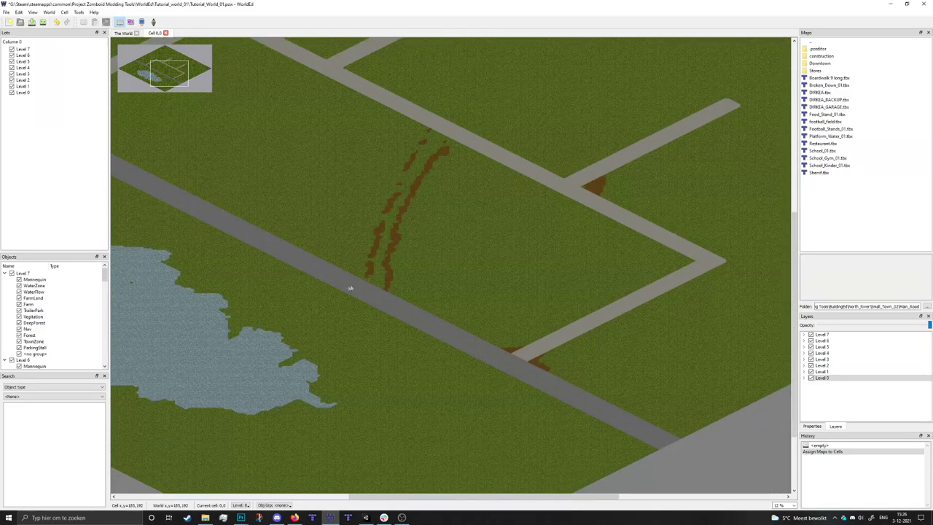
left_click_drag(292, 281, 521, 280)
left_click_drag(441, 271, 427, 393)
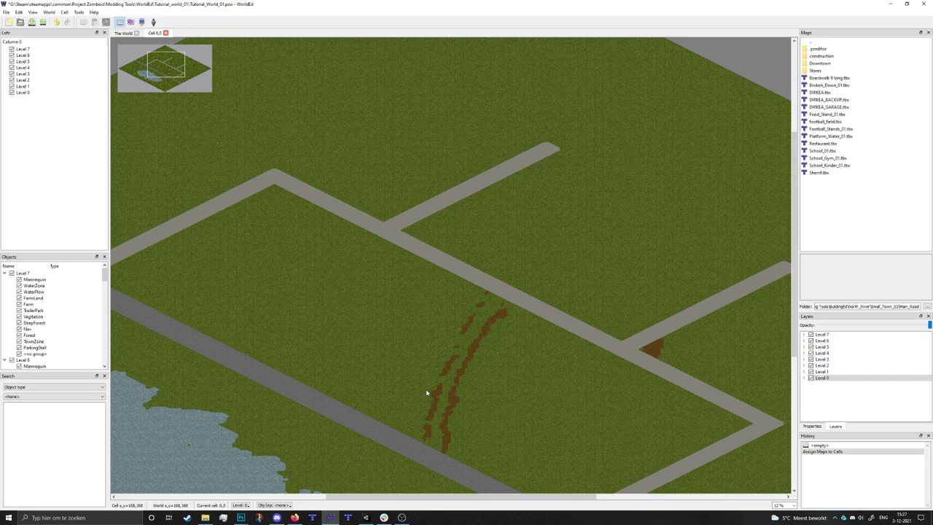
Switch to Photoshop and round off the side road's upper-left outer corner by erasing it on the Road layer.
mouse_move(241, 517)
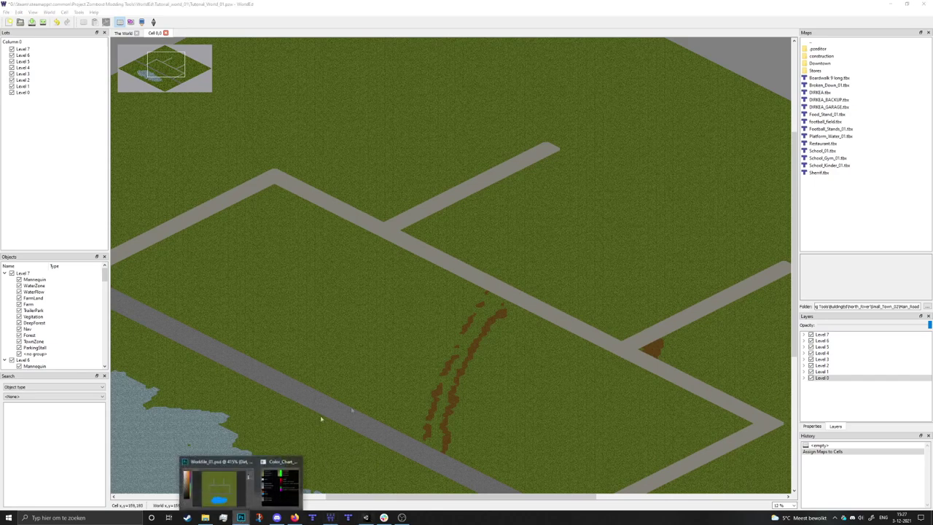
left_click(213, 484)
key("e")
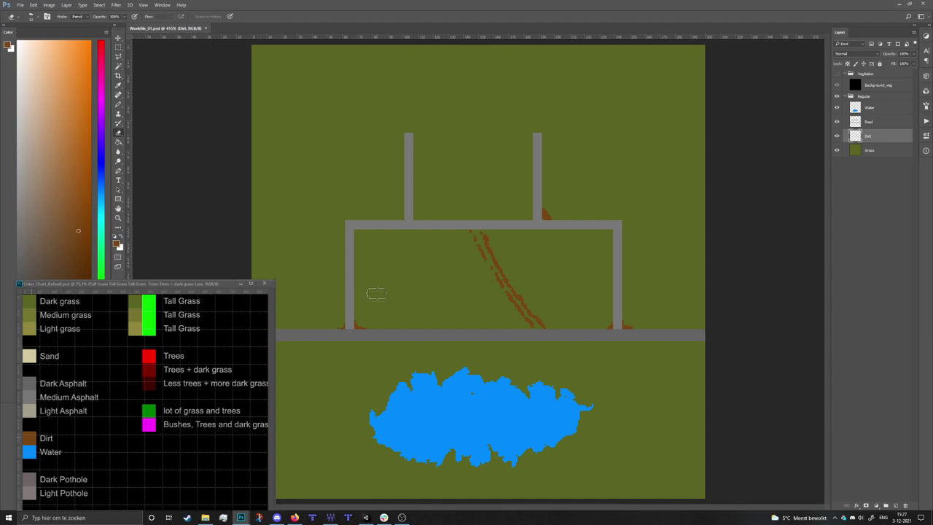
scroll(331, 215, "up", 4)
left_click(346, 204)
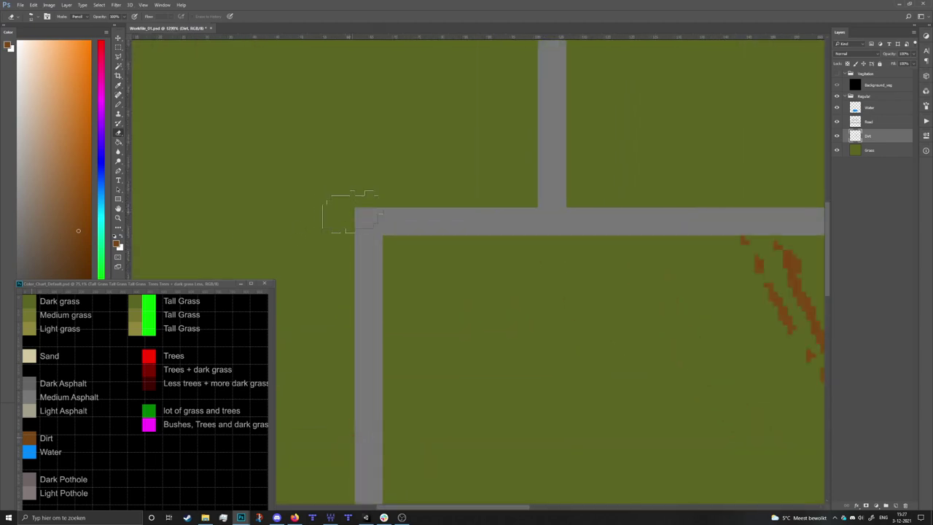
left_click(881, 125)
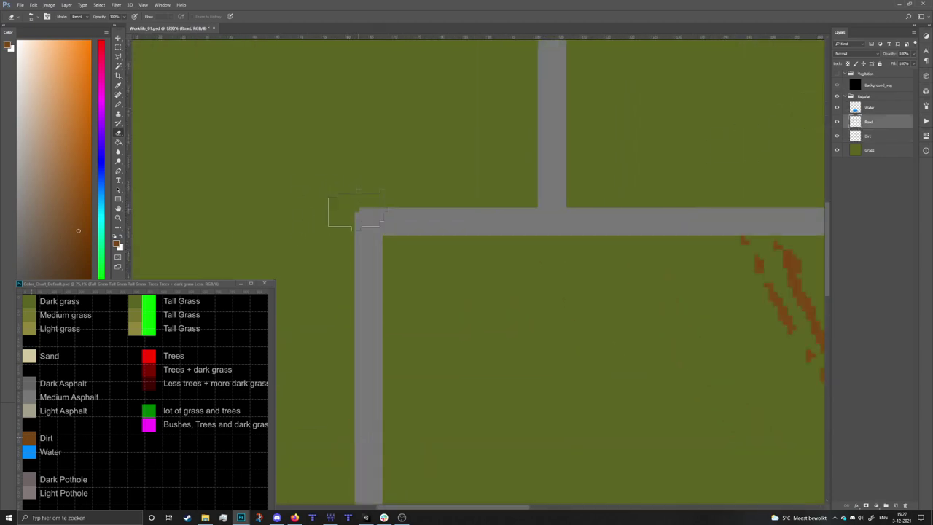
left_click(355, 208)
Erase ragged chips from the side road's horizontal stretch and its left vertical stretch.
left_click(639, 247)
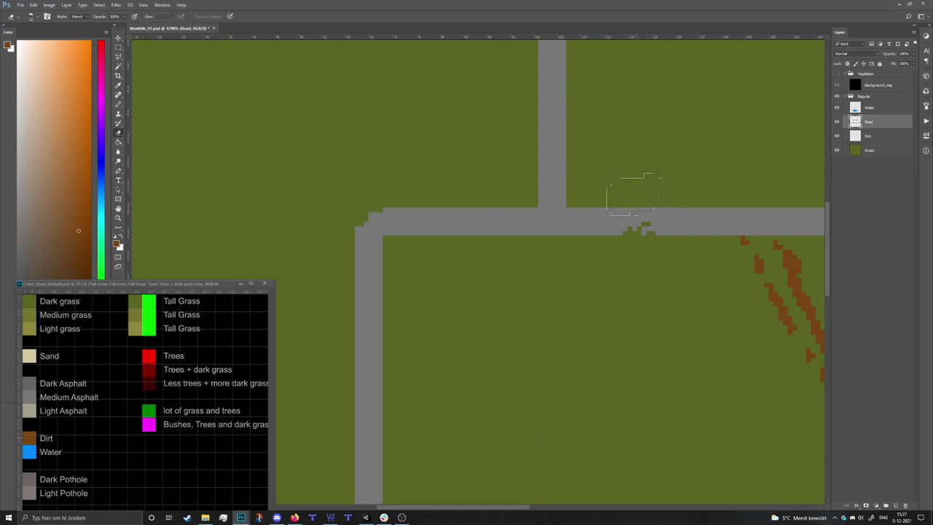
left_click(639, 195)
scroll(589, 297, "down", 3)
left_click(438, 374)
left_click_drag(437, 374, 450, 354)
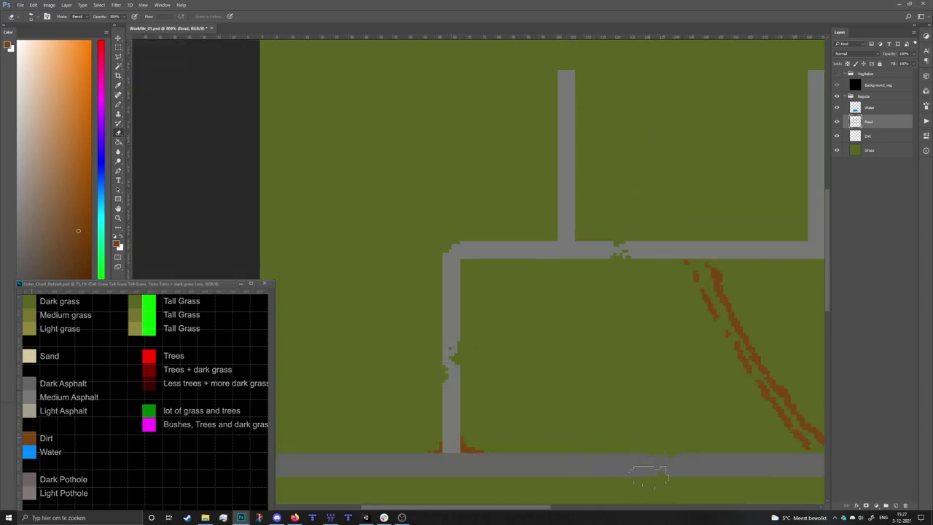
Erase ragged chips along the main road, the right vertical stretch and the two upper branch roads.
scroll(365, 356, "down", 1)
scroll(365, 356, "down", 4)
scroll(758, 328, "up", 4)
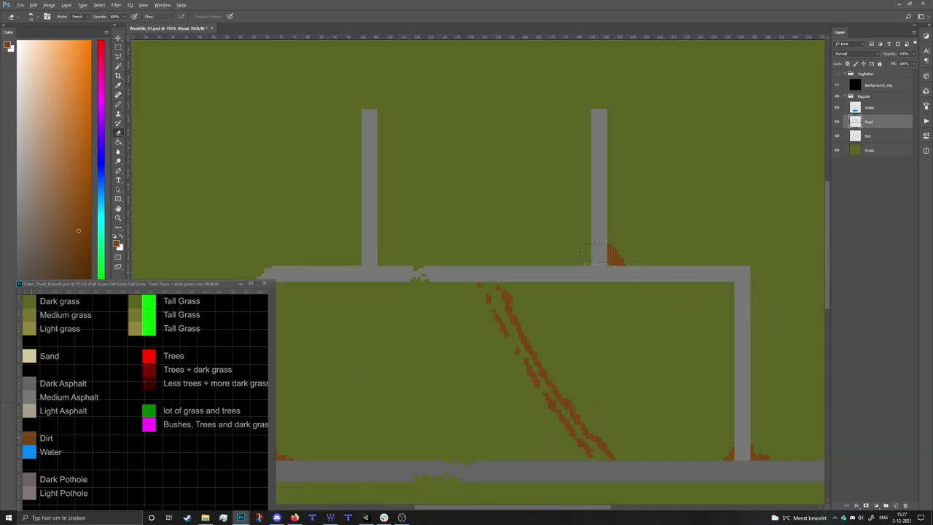
left_click_drag(610, 104, 595, 101)
key("ctrl+z")
left_click(357, 210)
scroll(627, 466, "down", 2)
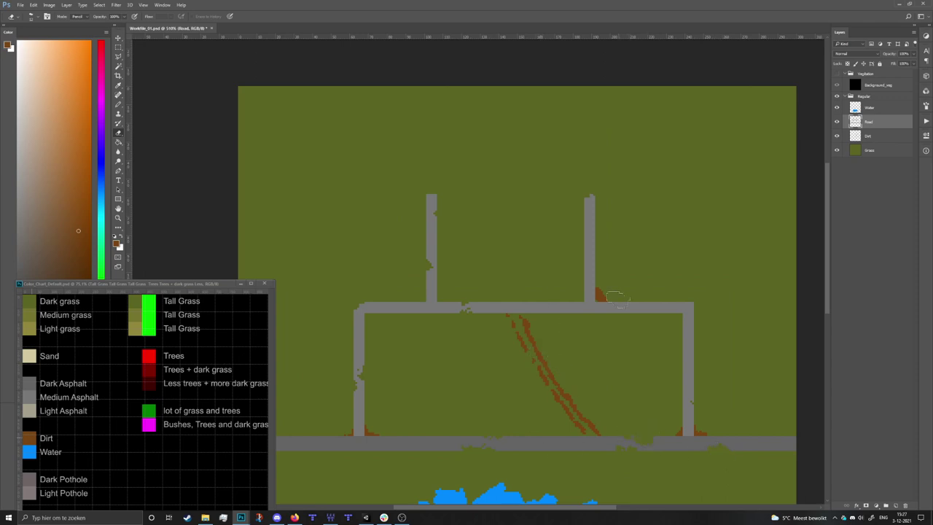
Pencil irregular Dark Pothole patches where the side road's left vertical stretch meets the main road.
key("b")
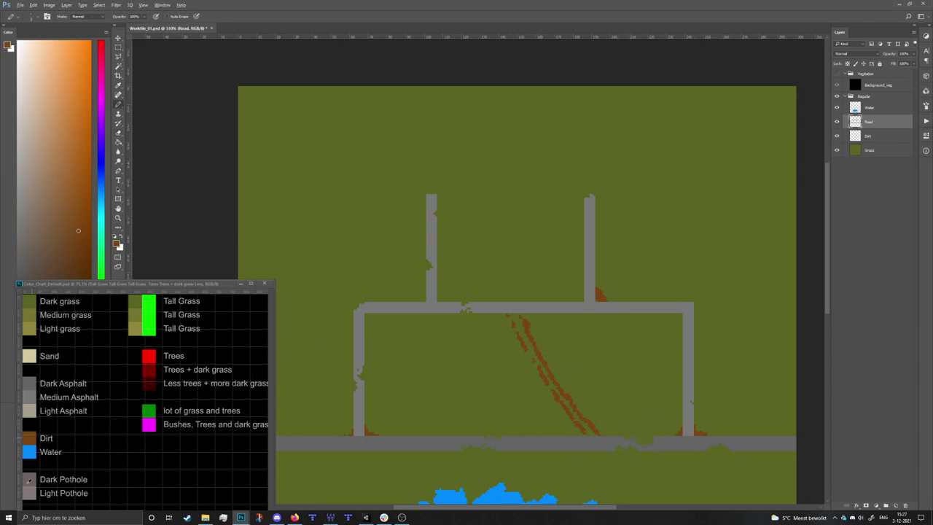
left_click(32, 475, "alt")
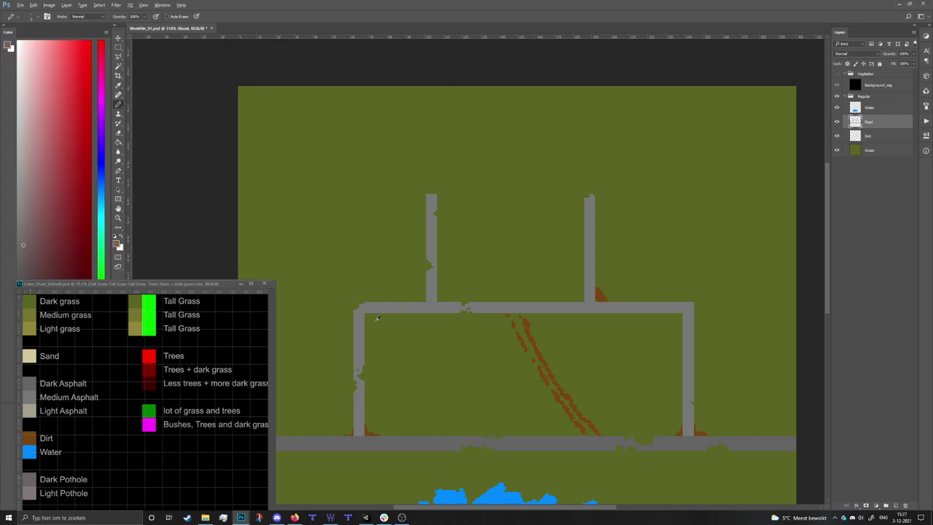
scroll(377, 317, "up", 3)
scroll(537, 276, "down", 5)
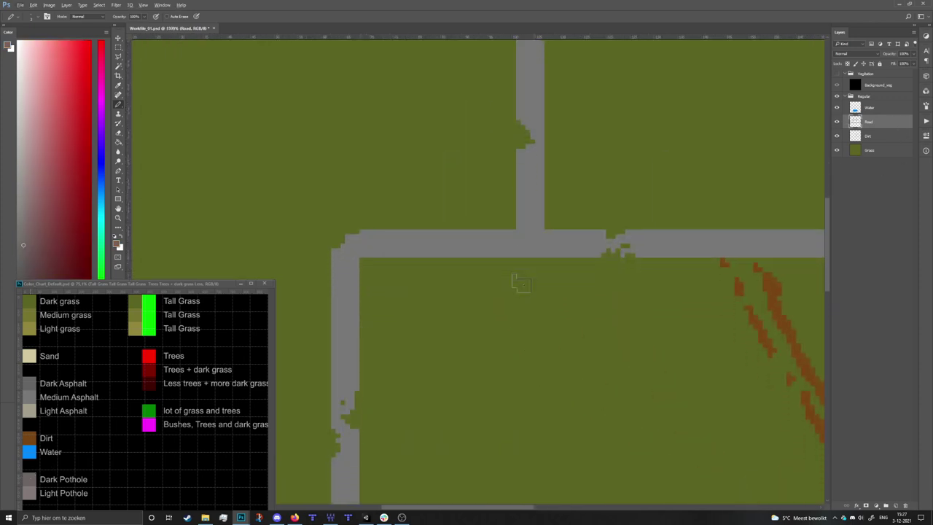
scroll(410, 328, "down", 3)
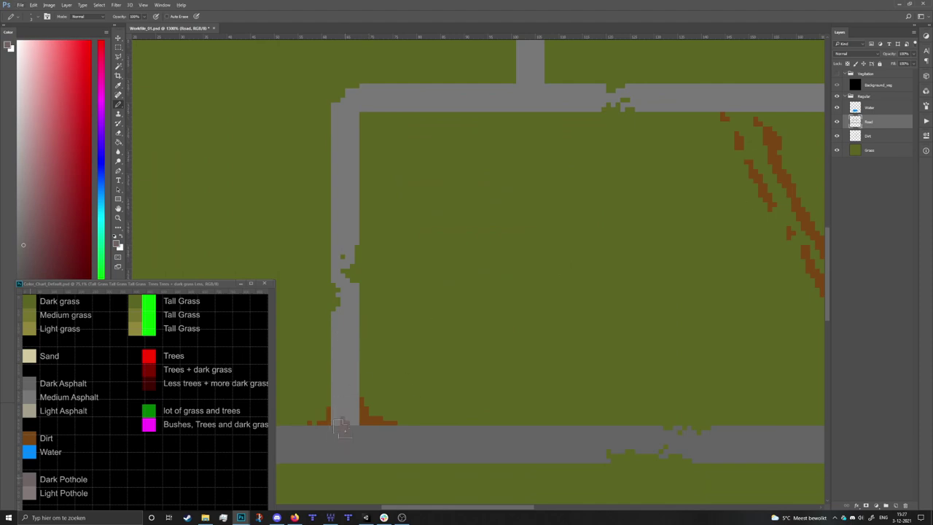
mouse_move(363, 436)
left_mouse_down()
mouse_move(345, 406)
mouse_move(343, 416)
left_mouse_up()
left_click_drag(373, 441, 295, 439)
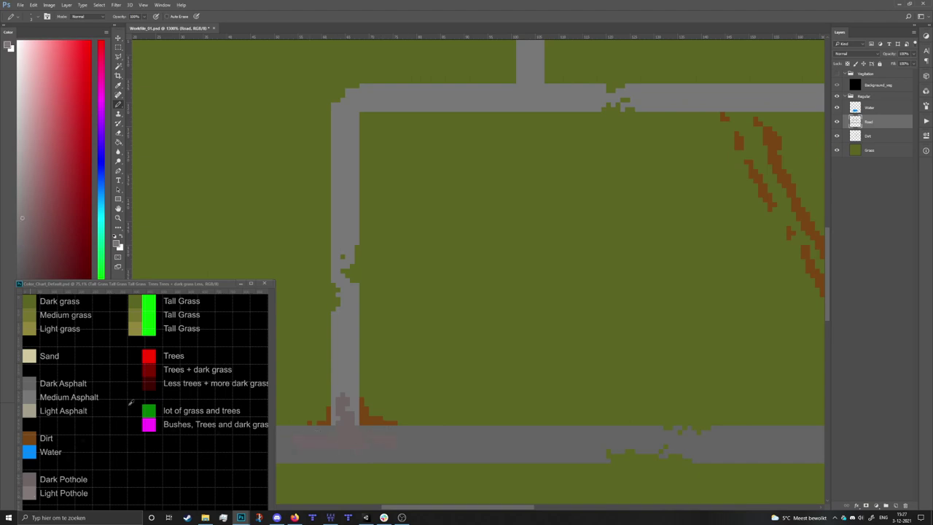
Pencil a small Light Pothole patch at the side road's right junction with the main road, undoing the excess strokes.
scroll(375, 277, "down", 4)
scroll(729, 337, "up", 3)
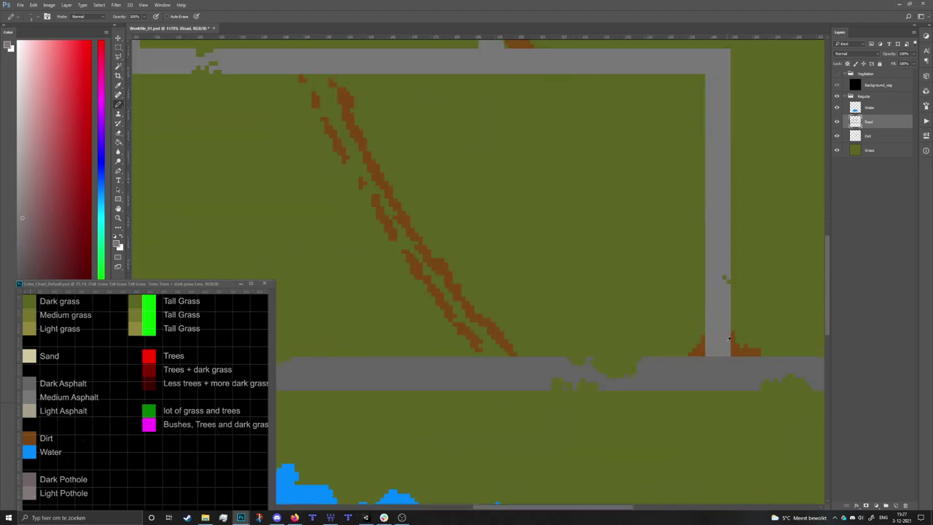
mouse_move(717, 354)
left_mouse_down()
mouse_move(711, 375)
mouse_move(718, 372)
left_mouse_up()
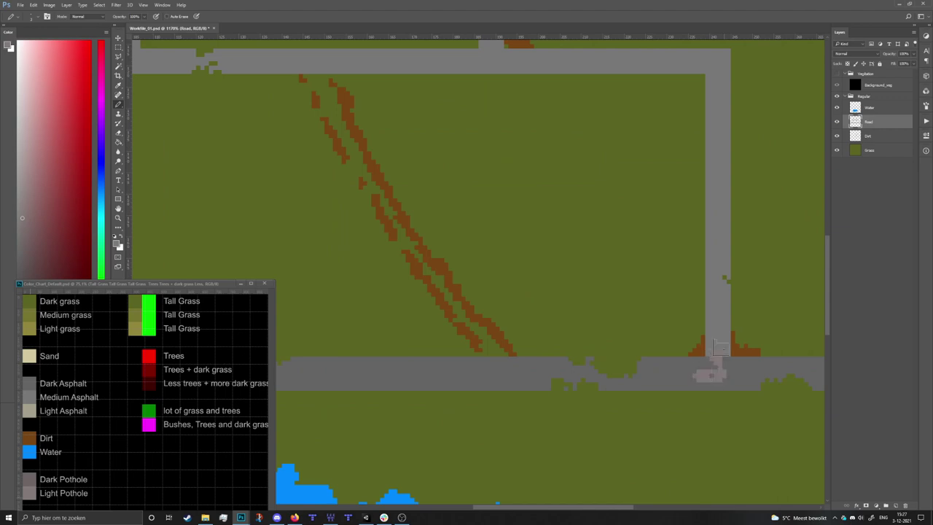
key("ctrl+z")
key("ctrl+z")
scroll(726, 352, "down", 4)
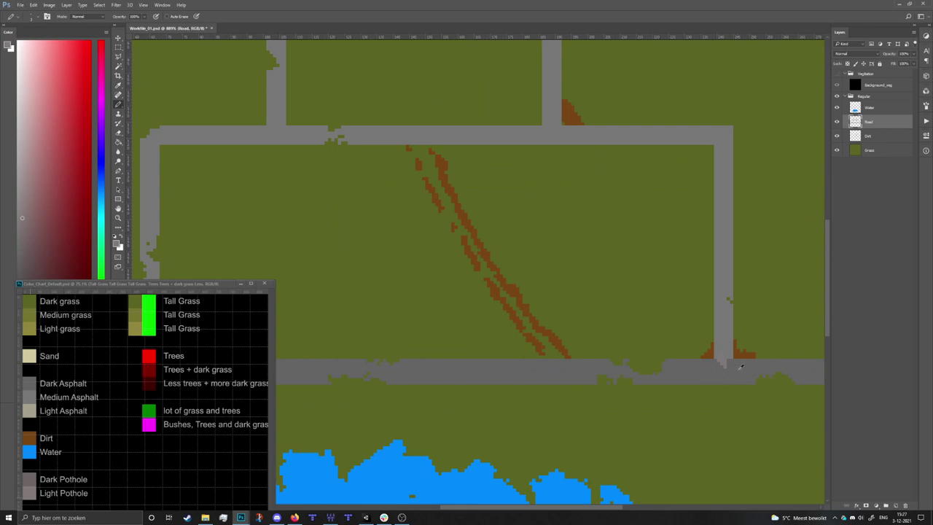
Paint pothole patches on the main road and where the two upper branches join the side road.
left_click_drag(575, 374, 548, 375)
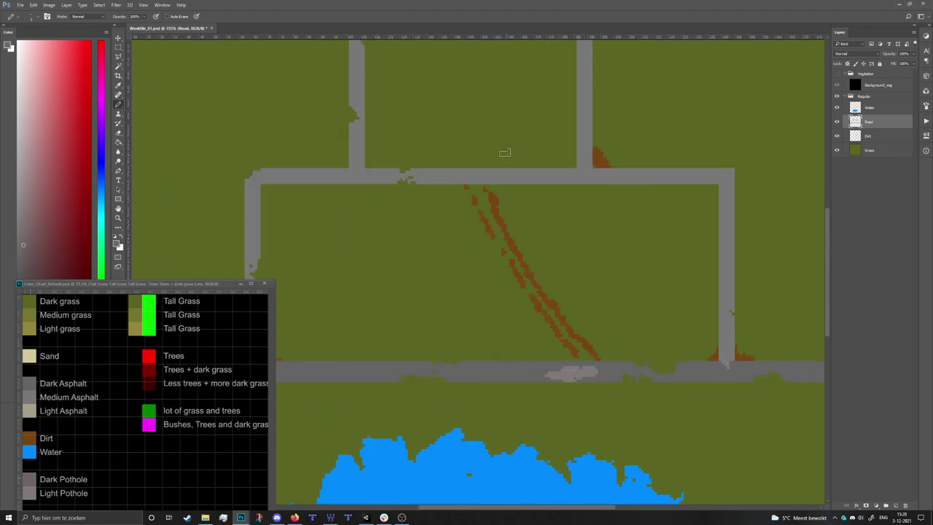
scroll(583, 190, "up", 2)
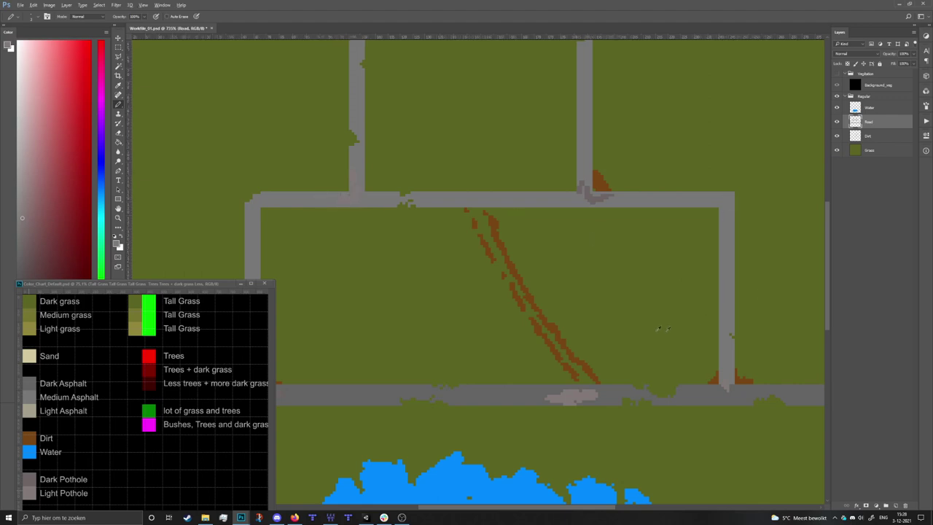
scroll(667, 329, "down", 3)
scroll(814, 371, "down", 3)
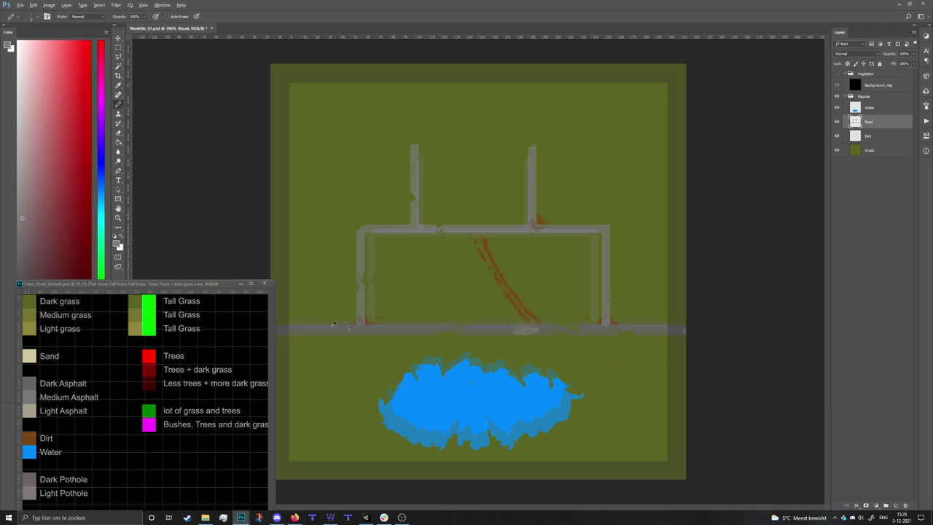
scroll(381, 368, "up", 5)
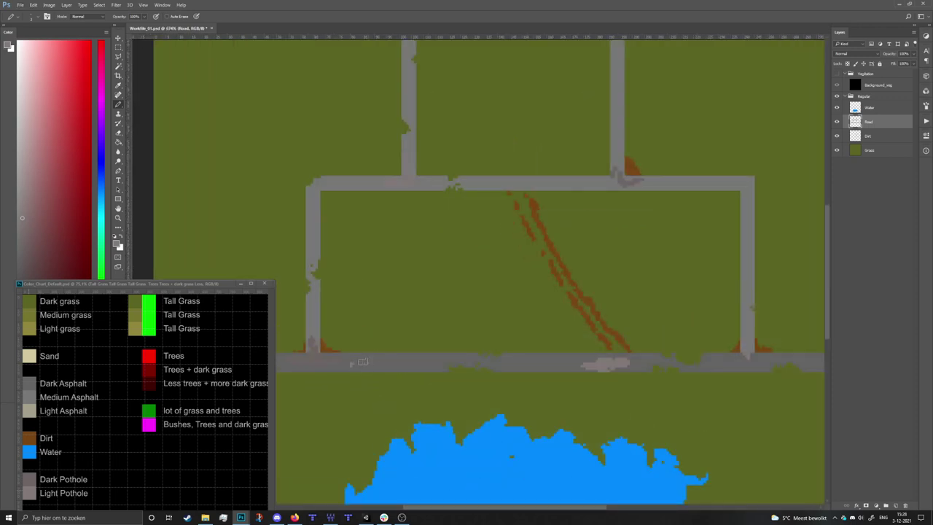
left_click_drag(362, 362, 350, 362)
scroll(566, 321, "down", 3)
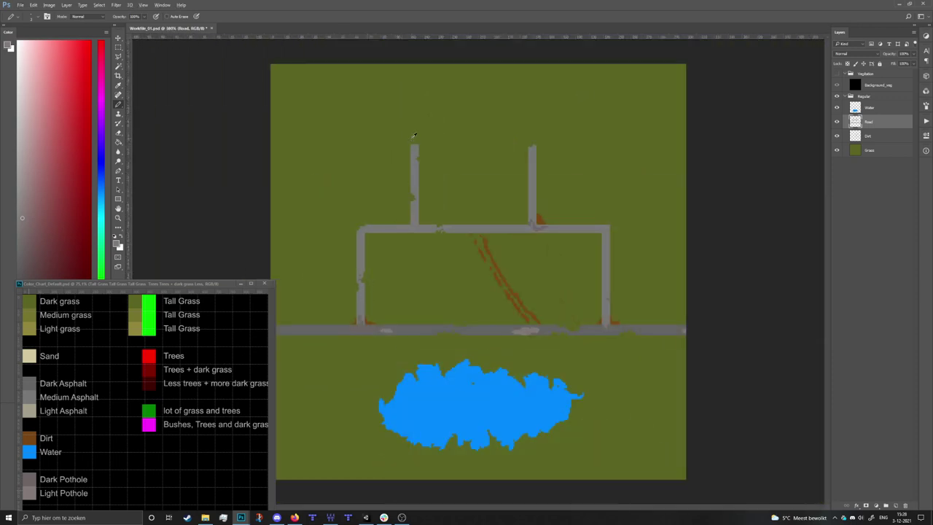
scroll(411, 178, "up", 3)
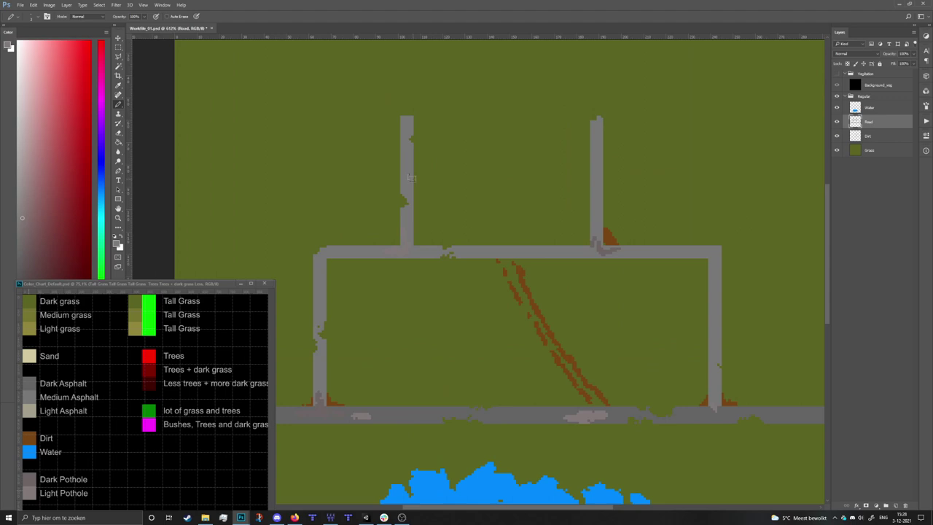
Set the Pencil to a 1 px round brush in Light Asphalt and draw an edge line down the left branch road.
left_click(28, 412, "alt")
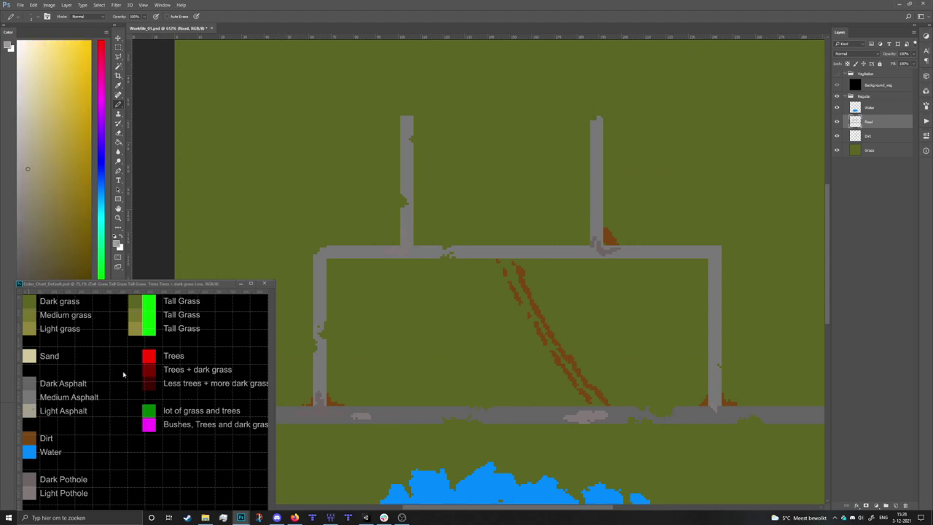
right_click(485, 224)
scroll(504, 279, "up", 5)
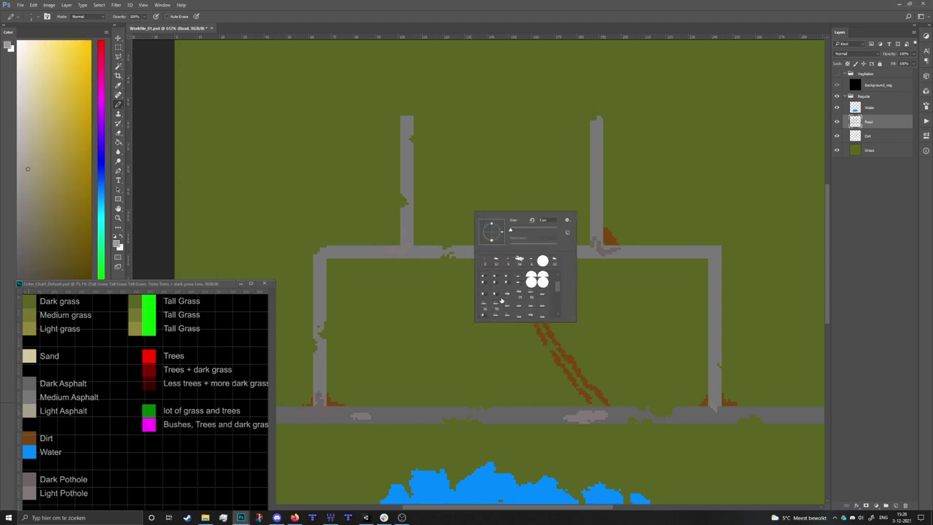
left_click(490, 273)
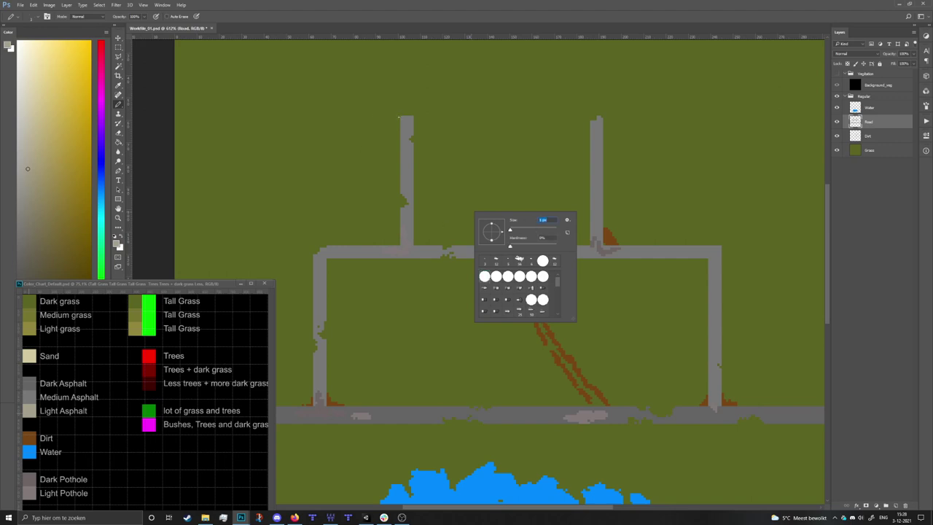
left_click_drag(399, 117, 399, 130)
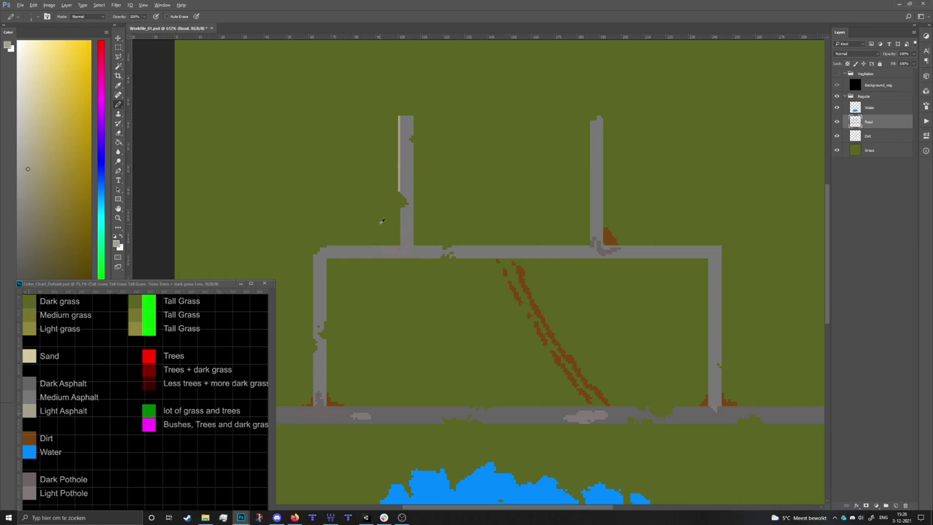
Continue the thin Light Asphalt edging along the left branch and the adjoining stretches of the side road.
scroll(382, 221, "up", 3)
mouse_move(420, 193)
left_mouse_down()
mouse_move(422, 268)
mouse_move(273, 267)
left_mouse_up()
scroll(532, 222, "down", 1)
scroll(533, 222, "down", 3)
scroll(293, 331, "up", 3)
left_click_drag(400, 225, 400, 441)
scroll(400, 371, "down", 1)
key("ctrl+z")
mouse_move(400, 383)
left_mouse_down()
mouse_move(400, 461)
mouse_move(430, 356)
mouse_move(429, 204)
mouse_move(771, 205)
mouse_move(519, 244)
mouse_move(322, 251)
left_mouse_up()
left_click_drag(332, 250, 382, 250)
mouse_move(390, 250)
left_mouse_down()
mouse_move(711, 249)
mouse_move(552, 250)
mouse_move(714, 221)
mouse_move(720, 418)
left_mouse_up()
right_click(852, 514)
left_click(795, 438)
Draw the remaining Light Asphalt edging along the right branch and the rest of the side road.
scroll(729, 416, "down", 1)
mouse_move(725, 383)
left_mouse_down()
mouse_move(721, 453)
mouse_move(691, 245)
left_mouse_up()
key("ctrl+z")
scroll(631, 333, "down", 1)
scroll(597, 352, "down", 1)
left_click_drag(597, 352, 689, 471)
left_click_drag(610, 135, 610, 176)
key("ctrl+z")
left_click_drag(610, 305, 609, 136)
mouse_move(584, 143)
left_mouse_down()
mouse_move(583, 330)
mouse_move(313, 333)
mouse_move(324, 160)
mouse_move(314, 133)
mouse_move(313, 159)
left_mouse_up()
Erase the excess Light Asphalt edging around the side road's broken spots.
key("e")
left_click(312, 169)
key("b")
key("ctrl+z")
key("e")
scroll(481, 204, "down", 8)
scroll(456, 304, "up", 1)
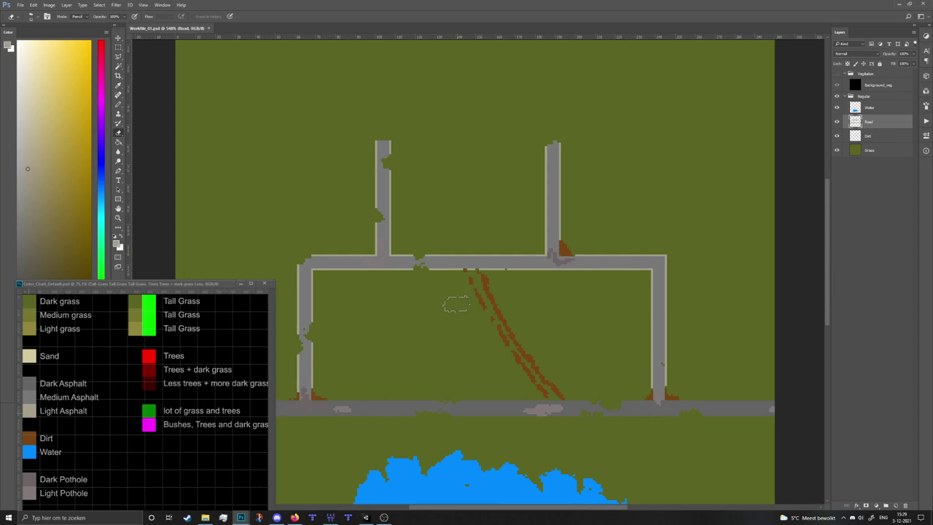
Add a new empty layer directly above the Grass layer.
scroll(503, 250, "down", 2)
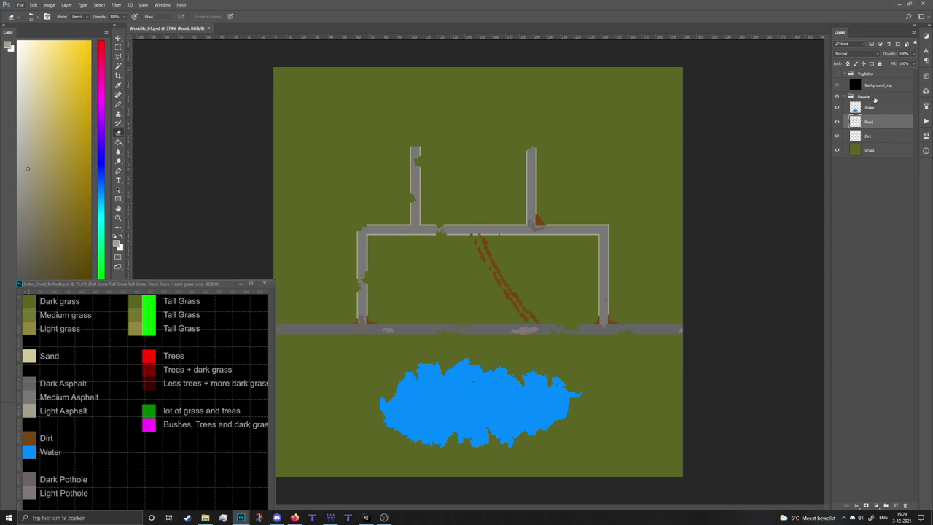
left_click(875, 85)
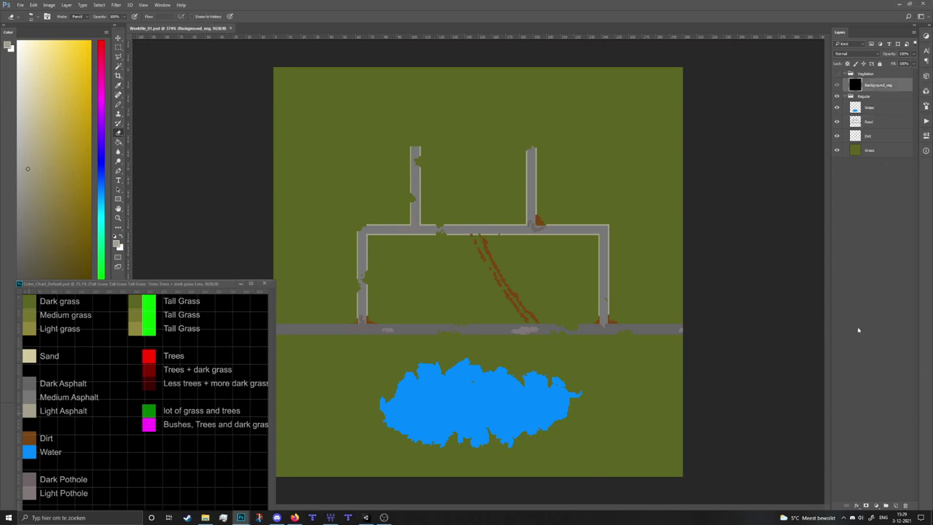
left_click(881, 152)
left_click(896, 505)
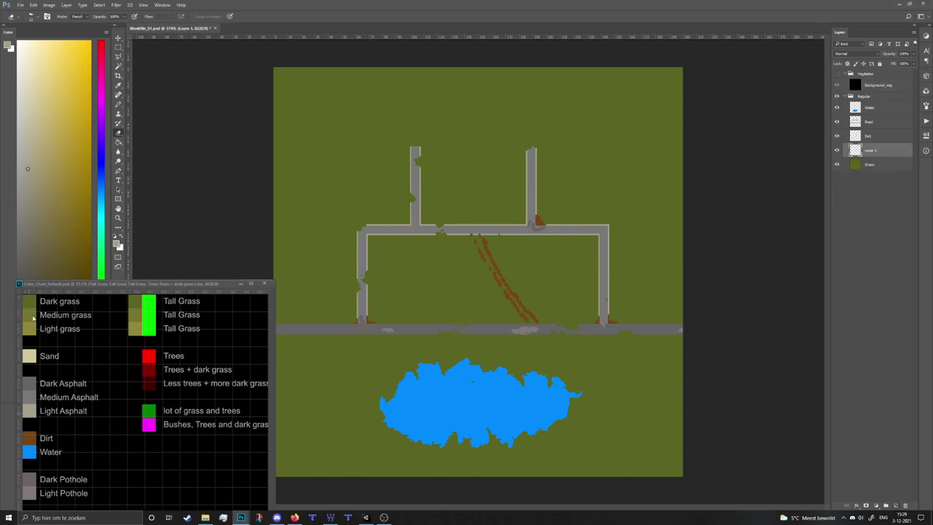
Paint Medium grass patches around the two upper branch roads using a larger, rough-edged Pencil brush.
key("b")
left_click(33, 316, "alt")
right_click(418, 264)
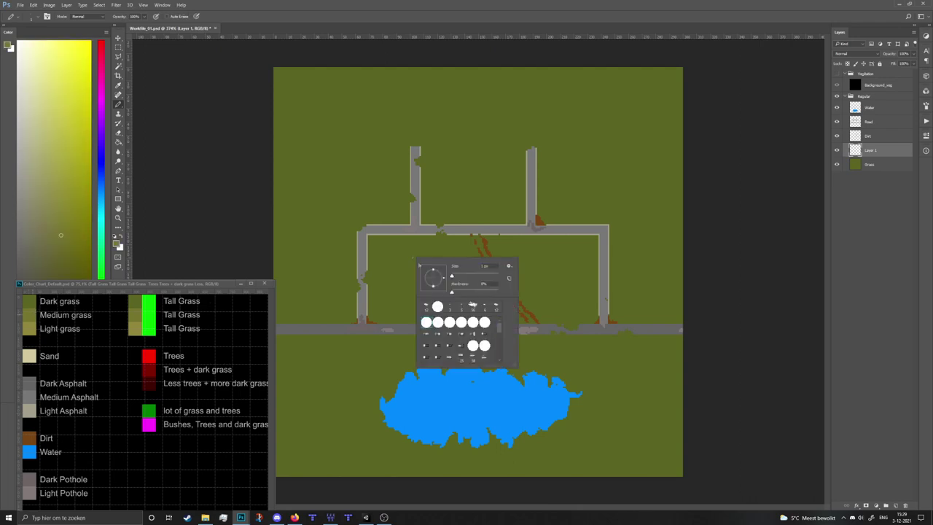
left_click(472, 305)
left_click(465, 274)
left_click(382, 174)
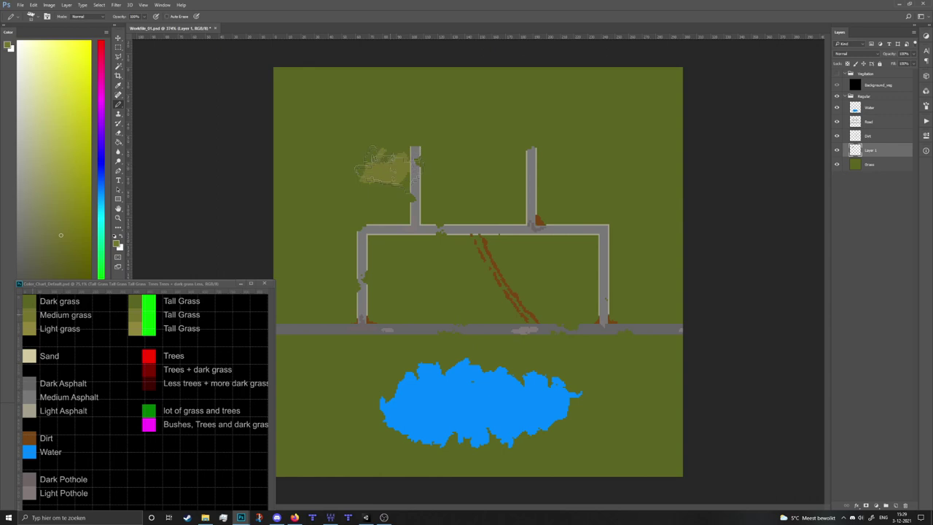
mouse_move(390, 188)
left_mouse_down()
mouse_move(405, 211)
mouse_move(438, 142)
mouse_move(459, 164)
mouse_move(434, 193)
mouse_move(500, 154)
mouse_move(474, 174)
mouse_move(510, 204)
mouse_move(554, 179)
mouse_move(572, 208)
left_mouse_up()
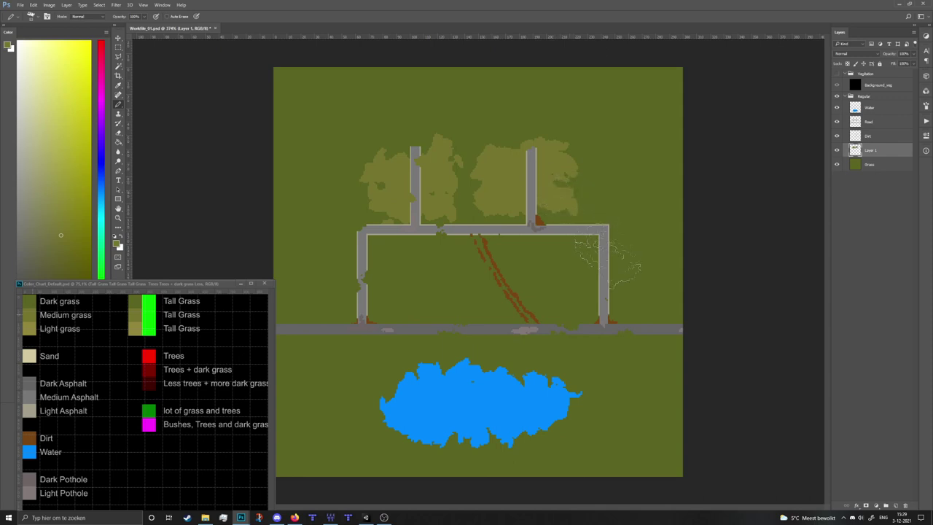
Paint Medium grass patches on both sides of the side road's left and right vertical stretches.
mouse_move(565, 264)
left_mouse_down()
mouse_move(579, 272)
mouse_move(557, 245)
left_mouse_up()
mouse_move(430, 248)
left_mouse_down()
mouse_move(379, 281)
mouse_move(321, 270)
mouse_move(328, 226)
left_mouse_up()
mouse_move(634, 281)
left_mouse_down()
mouse_move(627, 295)
mouse_move(620, 253)
left_mouse_up()
mouse_move(328, 234)
left_mouse_down()
mouse_move(318, 266)
mouse_move(342, 310)
left_mouse_up()
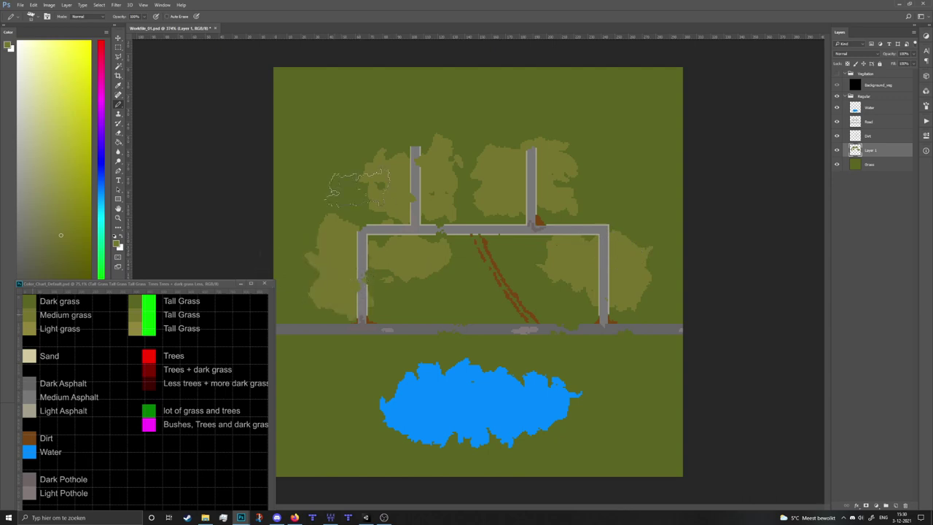
left_click_drag(404, 284, 399, 293)
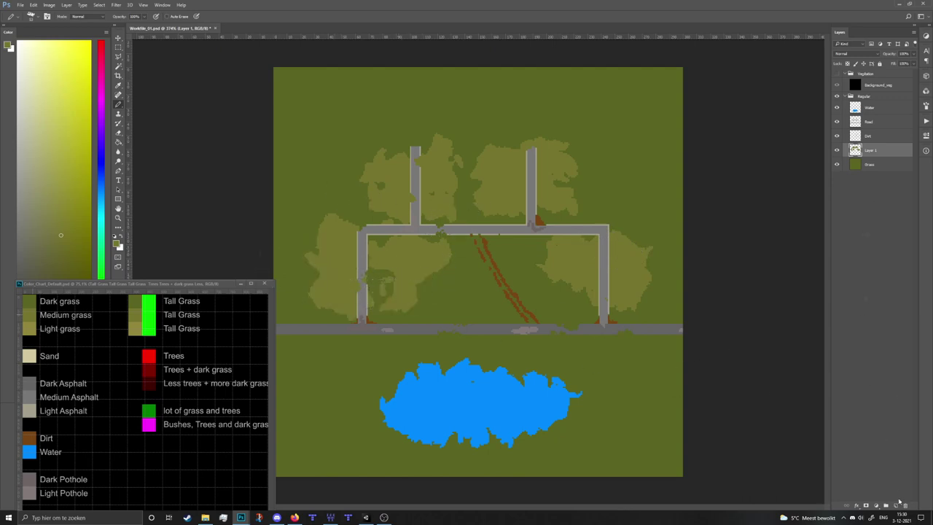
Add a new layer above Layer 1 and stamp speckled Medium grass around the top of the right branch road with a textured round brush.
left_click(896, 505)
right_click(514, 284)
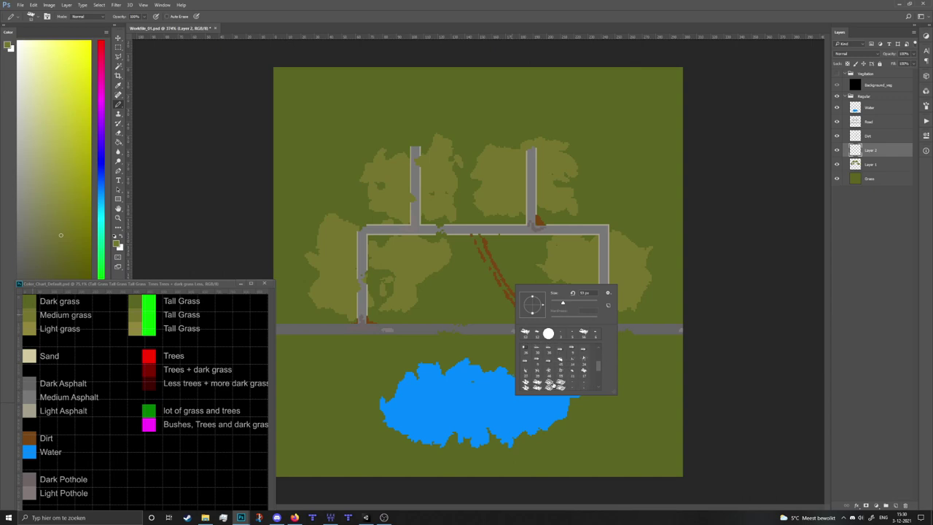
scroll(553, 385, "down", 4)
left_click(549, 372)
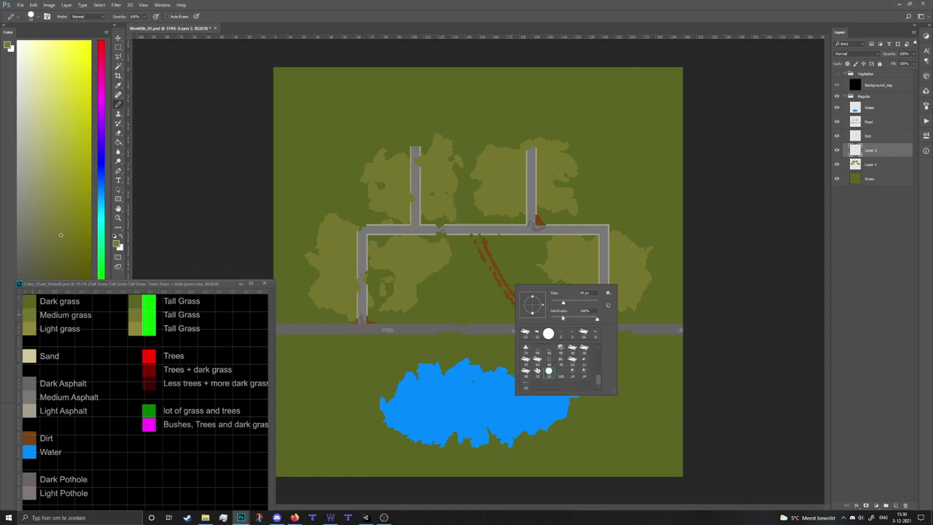
left_click(566, 143)
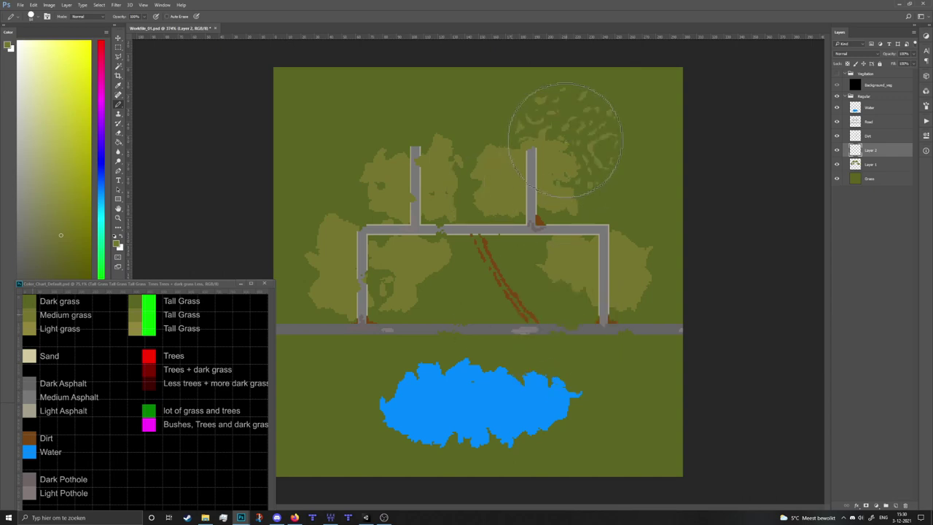
left_click(492, 130)
Enlarge the speckled brush and scatter Medium grass texture across the whole map.
right_click(476, 133)
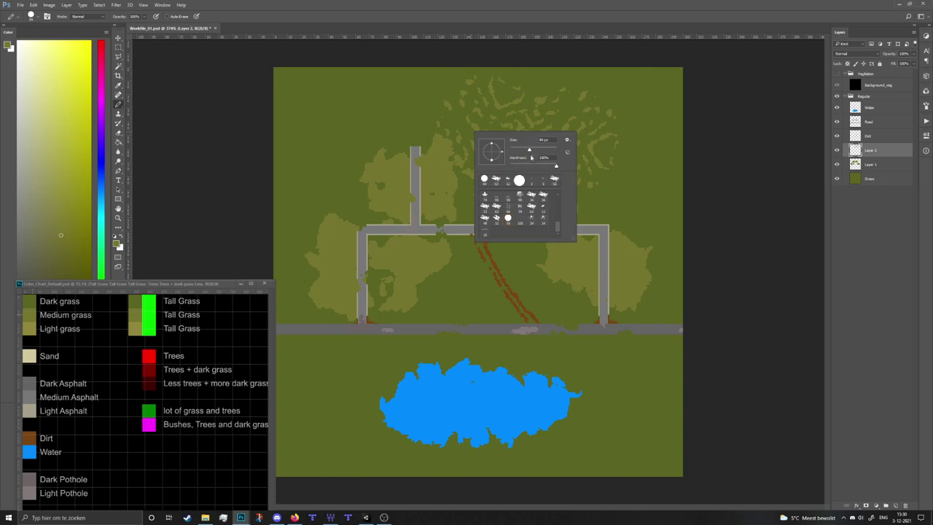
left_click(538, 149)
left_click(381, 136)
left_click(314, 151)
left_click(569, 130)
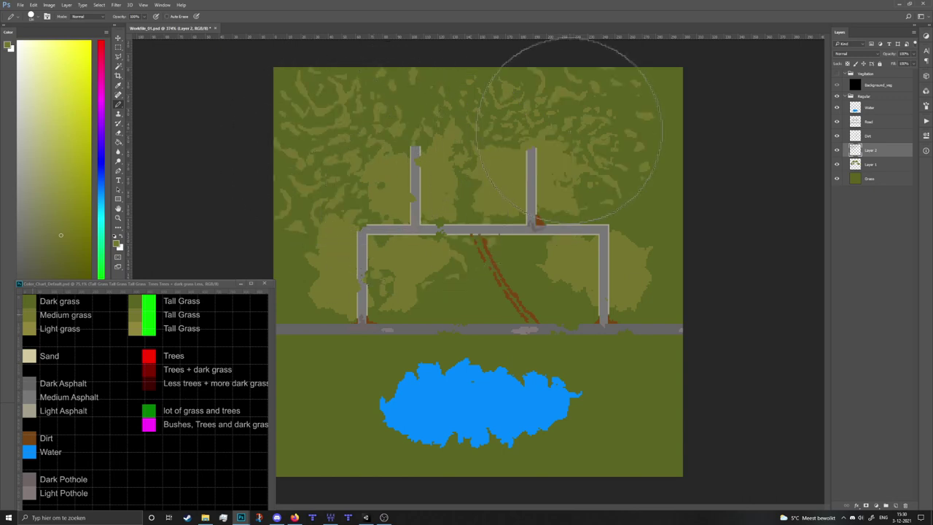
mouse_move(569, 130)
left_mouse_down()
mouse_move(635, 271)
mouse_move(461, 236)
mouse_move(355, 302)
mouse_move(273, 392)
mouse_move(367, 392)
mouse_move(361, 398)
mouse_move(356, 368)
mouse_move(355, 416)
mouse_move(516, 410)
mouse_move(657, 350)
mouse_move(625, 411)
mouse_move(414, 264)
mouse_move(291, 251)
mouse_move(575, 254)
mouse_move(631, 111)
mouse_move(369, 107)
left_mouse_up()
Erase part of the Medium grass with the large speckled brush so Dark grass breaks up the dense areas.
key("e")
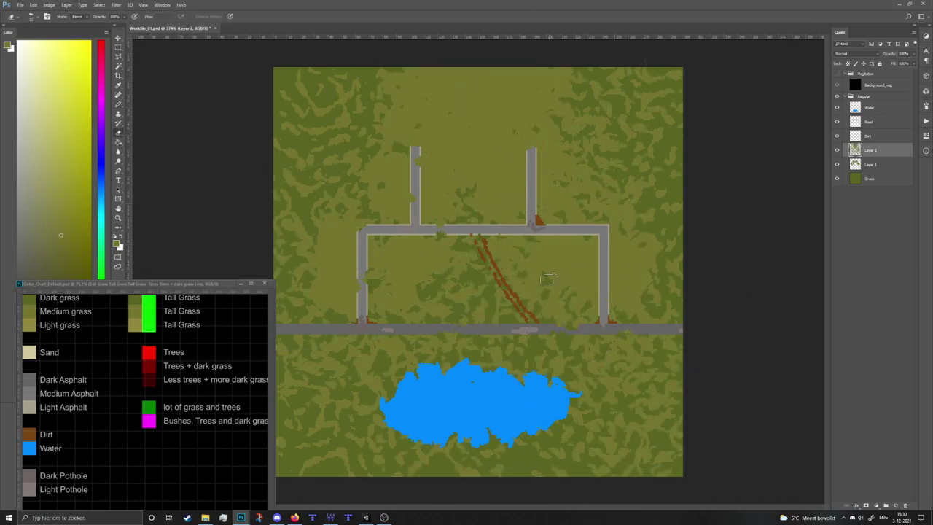
right_click(549, 278)
left_click(564, 323)
mouse_move(405, 138)
left_mouse_down()
mouse_move(556, 101)
mouse_move(478, 72)
mouse_move(393, 71)
mouse_move(488, 146)
left_mouse_up()
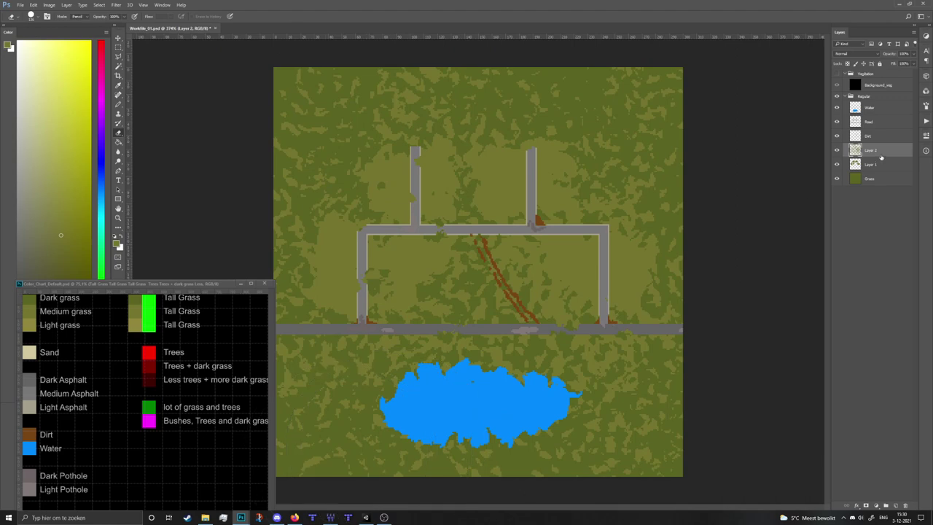
Merge the speckled grass layer down into Layer 1 and rename the merged layer Medium grass.
right_click(881, 158)
left_click(860, 375)
double_click(871, 151)
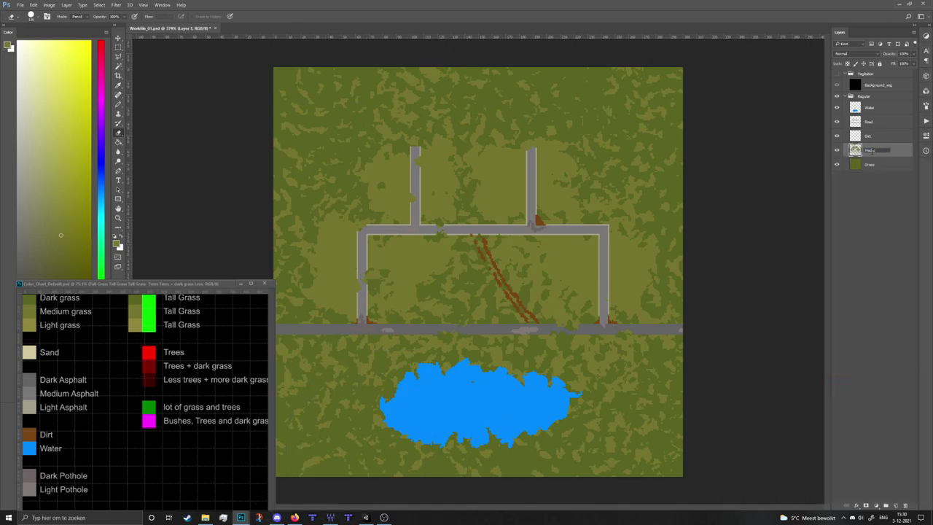
key("Return")
Show the Vegetation group, hide its Background_veg layer, and add a new layer named Tree above it.
left_click(869, 88)
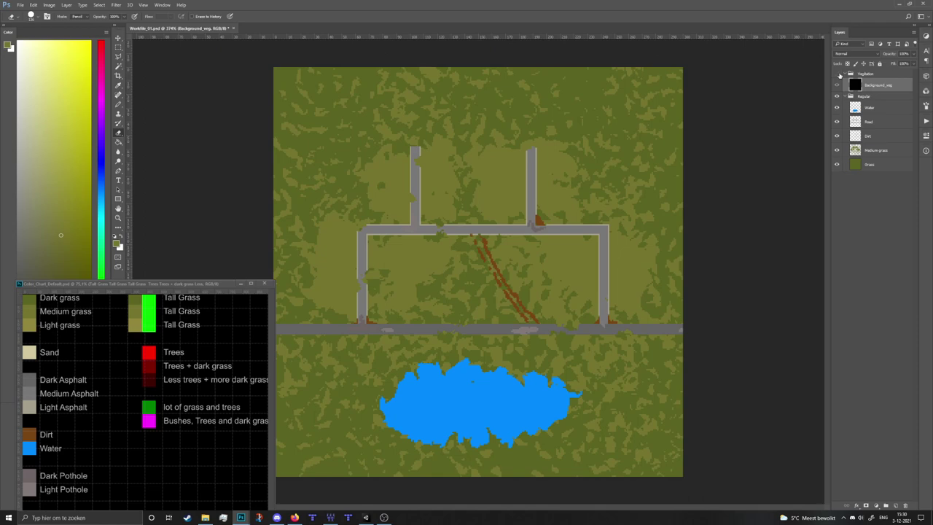
left_click(838, 74)
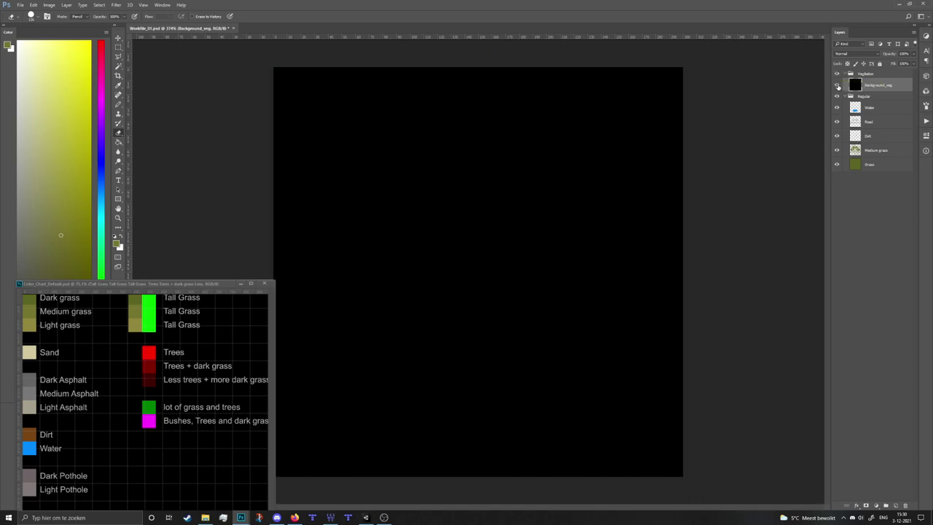
left_click(836, 85)
left_click(896, 507)
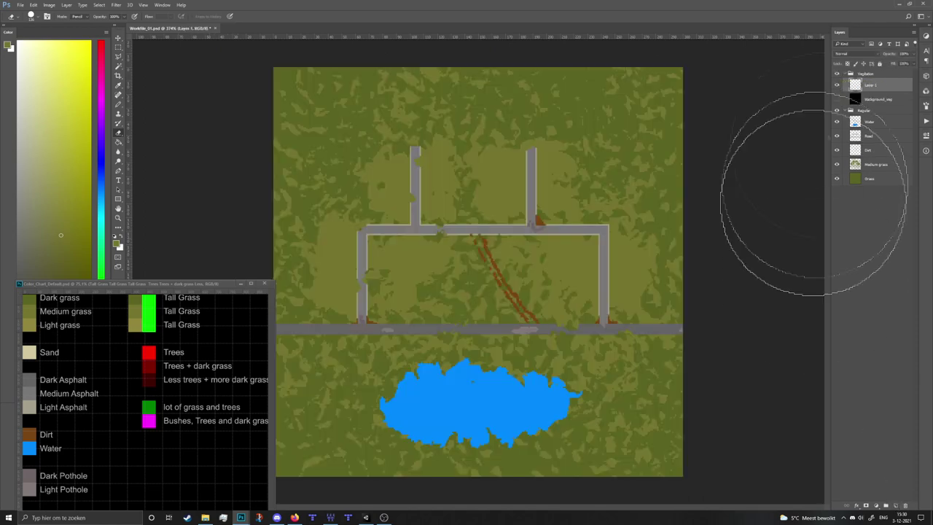
double_click(871, 85)
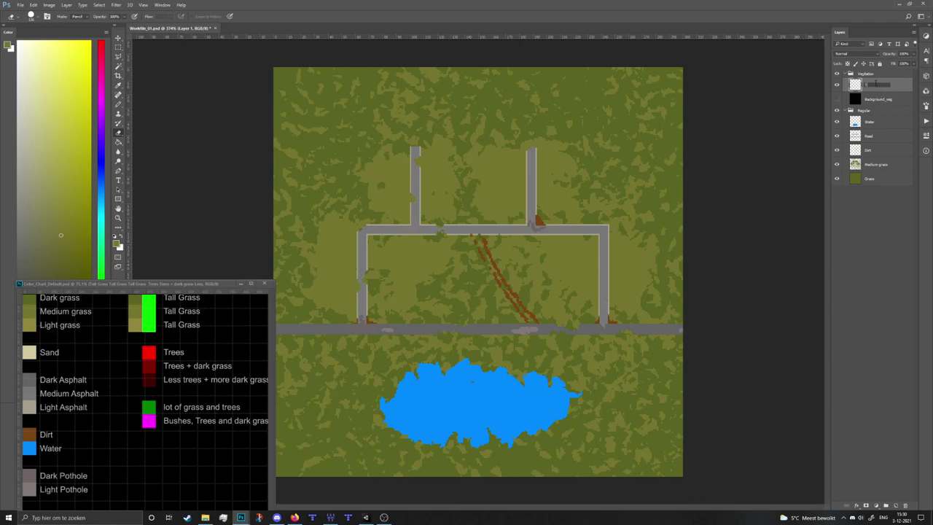
key("Return")
Paint a forest patch west of the lake with a rough-edged Pencil brush in the Trees color.
key("b")
left_click(151, 354, "alt")
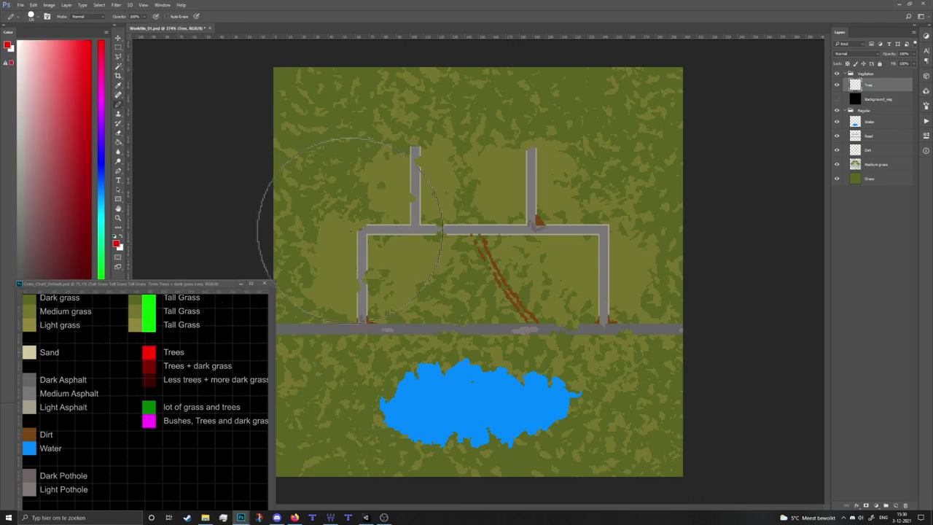
right_click(355, 232)
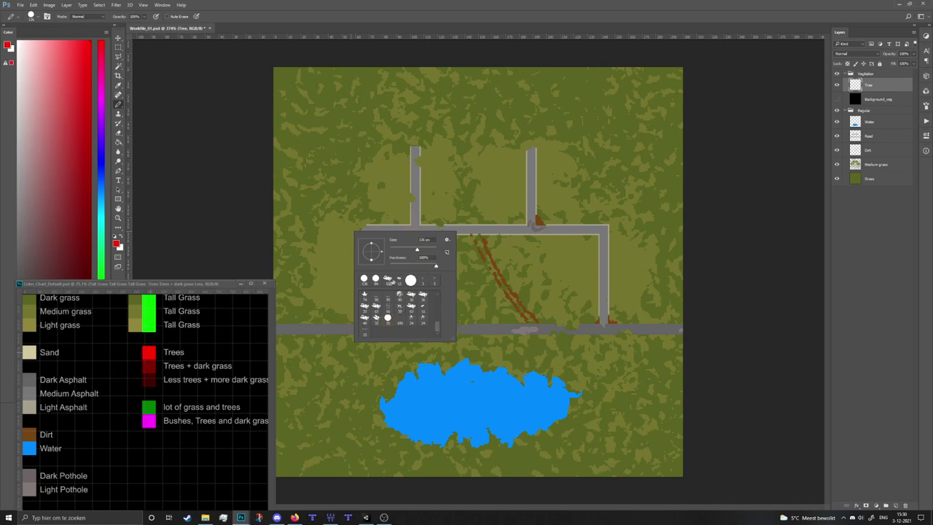
left_click(390, 281)
left_click(306, 409)
left_click(316, 433)
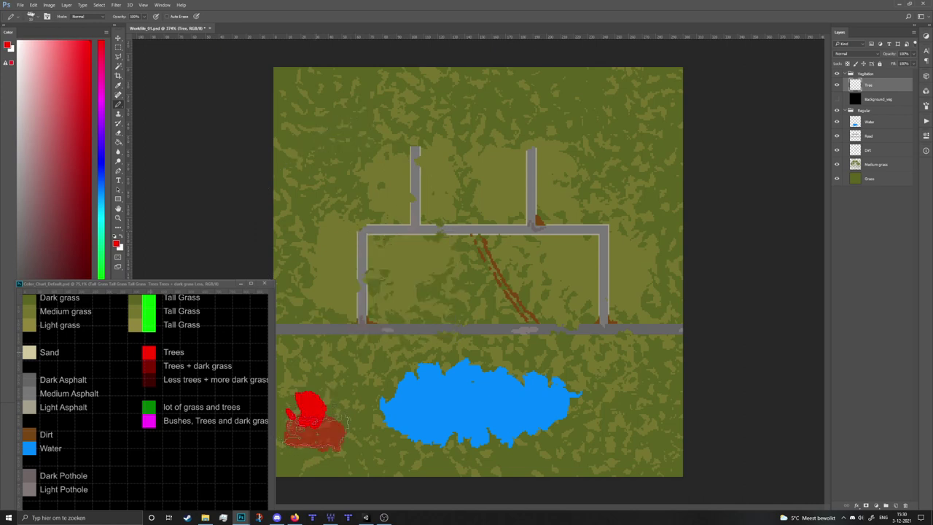
left_click(330, 449)
left_click(334, 385)
left_click(327, 391)
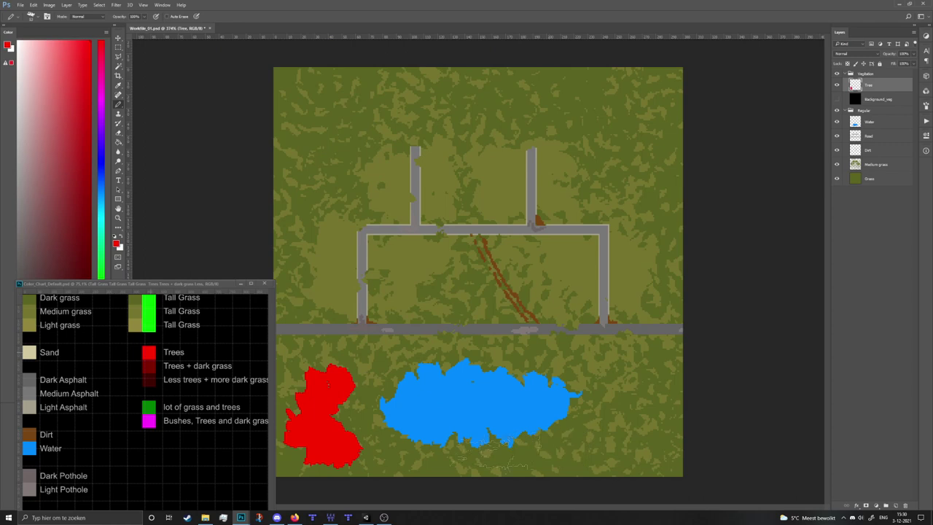
Extend the Trees area along the map's south edge, up the lake's east side, and into the southwest corner.
left_click_drag(364, 493, 486, 485)
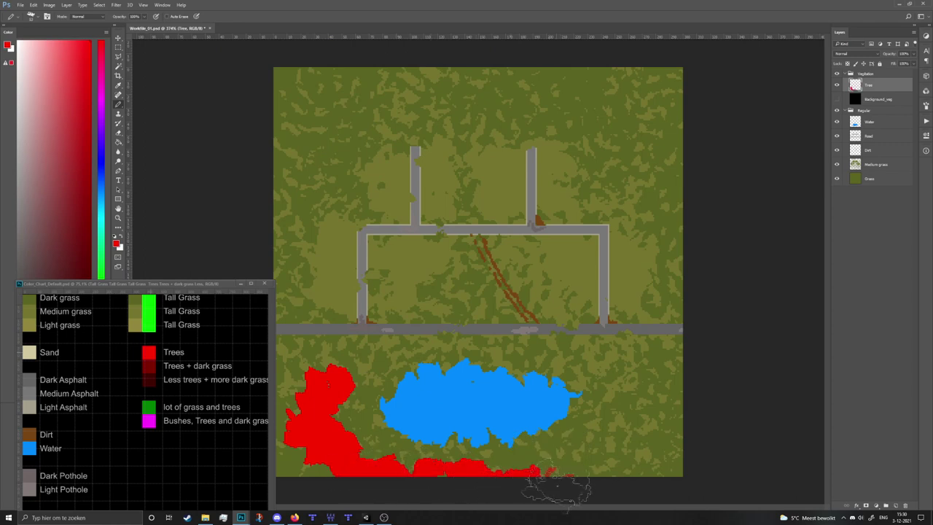
mouse_move(556, 490)
left_mouse_down()
mouse_move(624, 460)
mouse_move(659, 418)
mouse_move(654, 383)
mouse_move(639, 374)
mouse_move(638, 464)
mouse_move(686, 466)
mouse_move(684, 442)
left_mouse_up()
left_click_drag(328, 467, 280, 459)
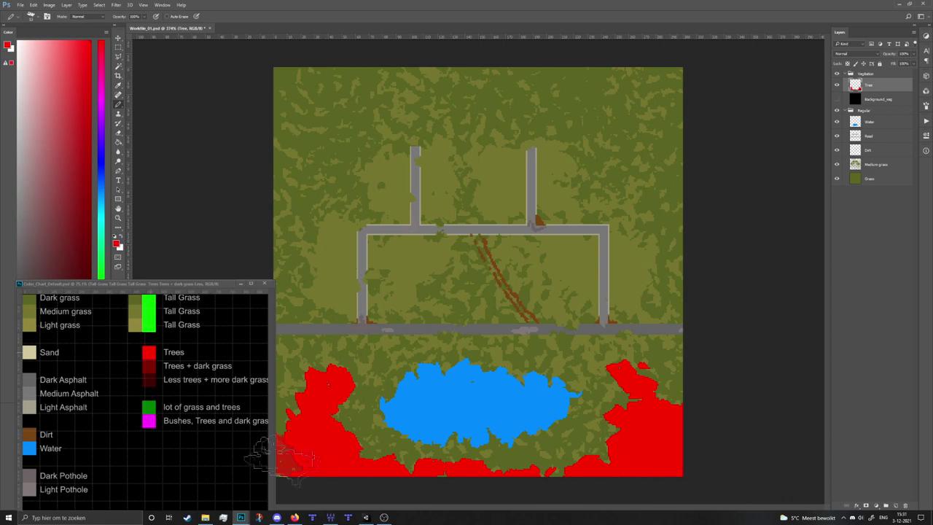
Reduce the brush size and dot small Trees clumps on both sides of the dirt track between the side road and main road.
right_click(611, 317)
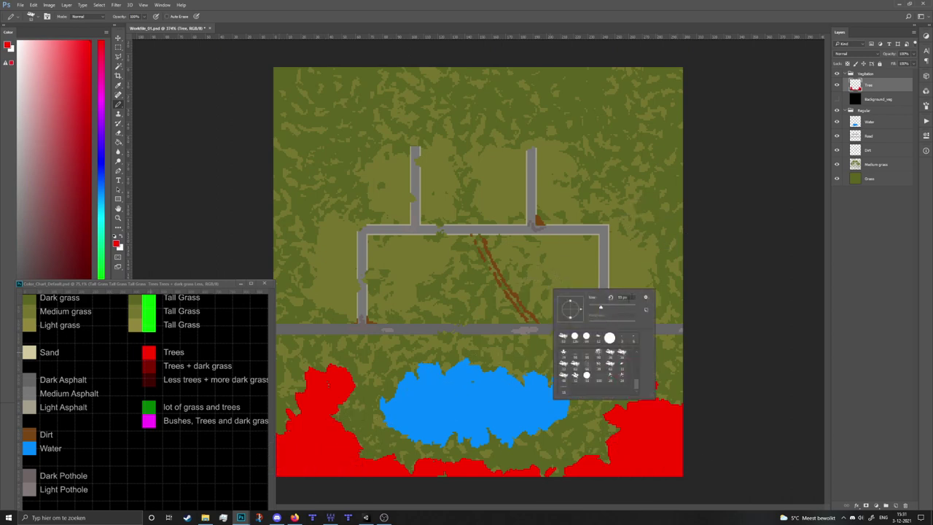
left_click_drag(600, 300, 586, 299)
left_click(439, 296)
left_click(450, 283)
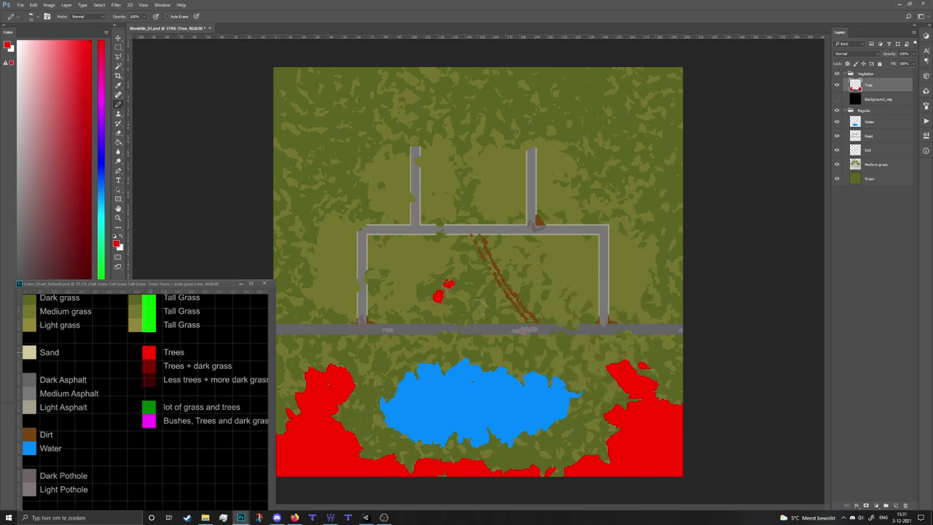
left_click(469, 302)
left_click(464, 265)
left_click(409, 304)
Dot small Trees clumps in the map's northeast corner.
left_click(646, 92)
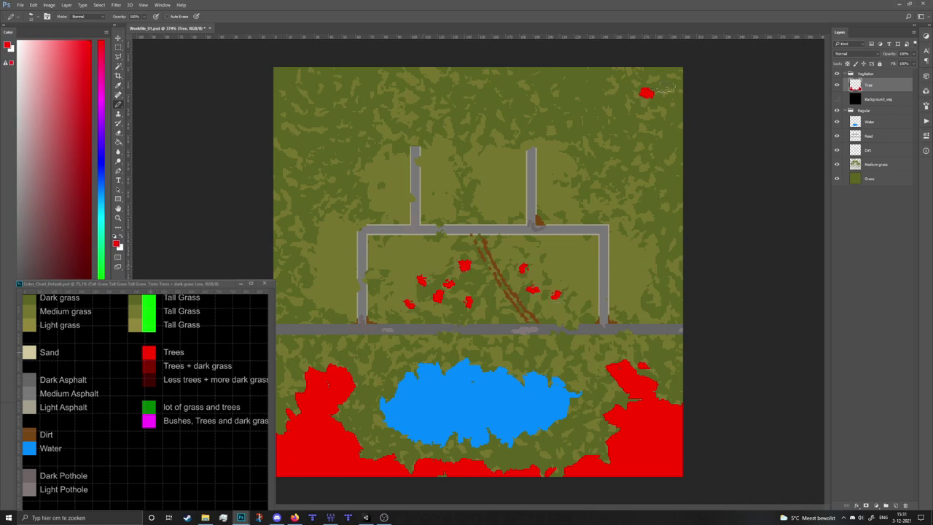
left_click(666, 89)
left_click(668, 139)
left_click(641, 120)
left_click(623, 89)
left_click(587, 81)
left_click(616, 99)
left_click(653, 111)
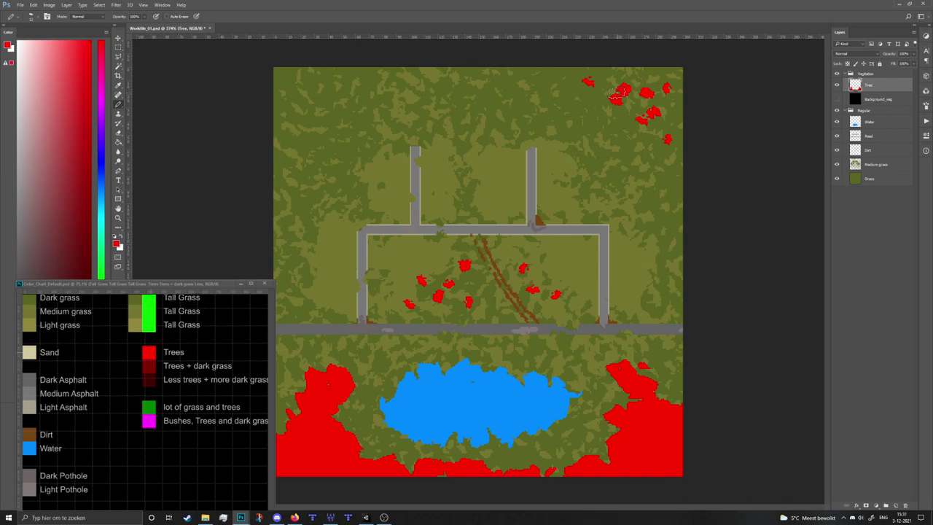
Dot small Trees clumps along the middle of the map's north edge, above and between the branch roads.
left_click(561, 86)
left_click(541, 107)
left_click(509, 80)
left_click(473, 89)
left_click(465, 115)
left_click(497, 111)
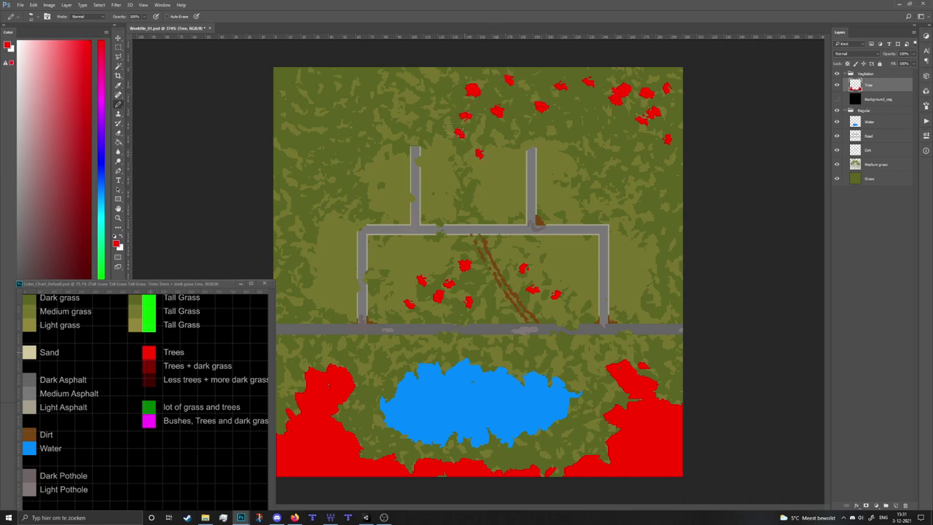
Dot small Trees clumps along the western part of the north edge and into the northwest corner.
left_click(427, 97)
left_click(396, 78)
left_click(340, 84)
left_click(319, 92)
left_click(298, 87)
left_click(294, 139)
left_click(292, 157)
left_click(341, 110)
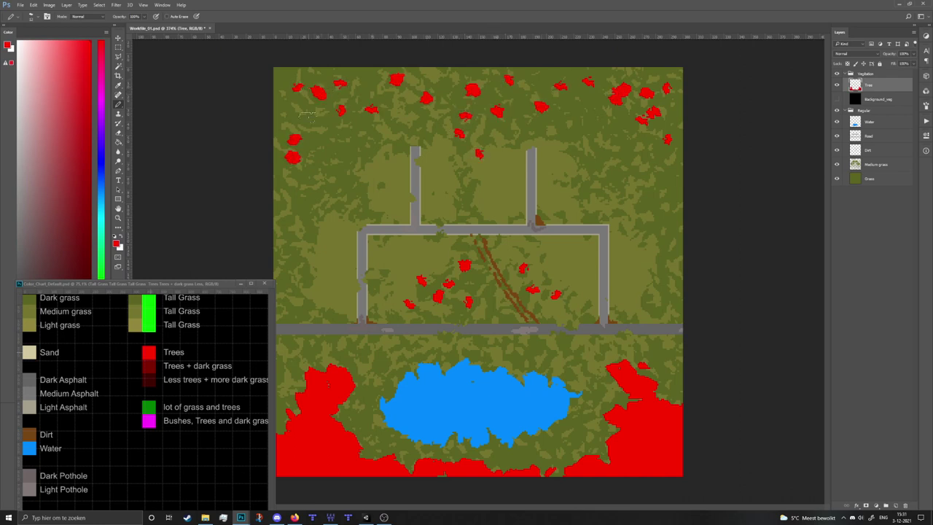
Fill out the northwest corner with more Trees clumps and dot others down the map's west and east edges.
left_click(308, 116)
left_click(300, 78)
left_click(307, 183)
left_click(330, 139)
left_click(282, 210)
left_click(280, 259)
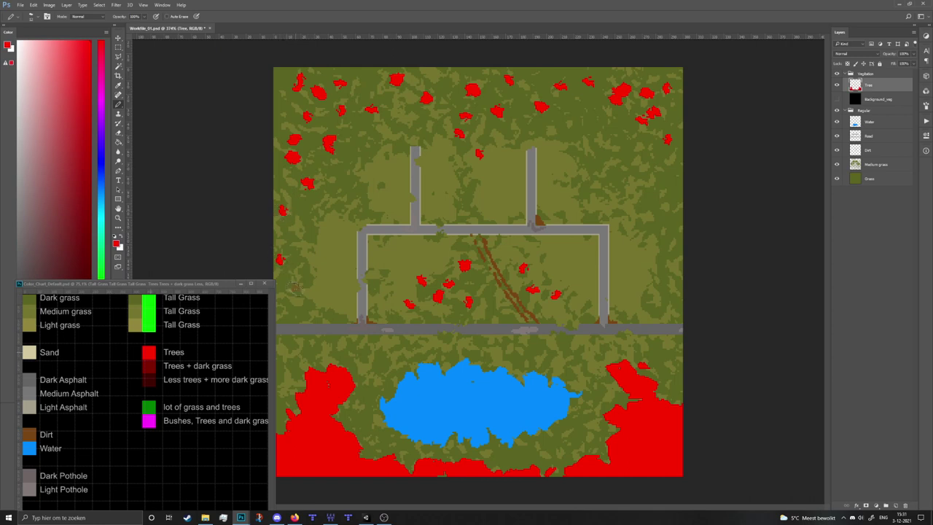
left_click(293, 293)
left_click(679, 264)
left_click(676, 232)
left_click(677, 174)
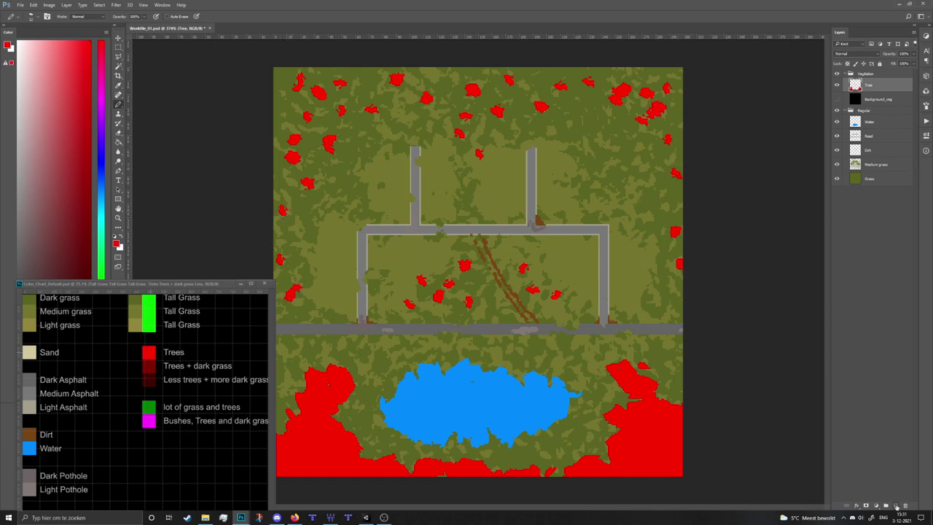
Add a new layer named Trees-Under directly below the Tree layer.
left_click(896, 506)
left_click_drag(884, 85, 870, 101)
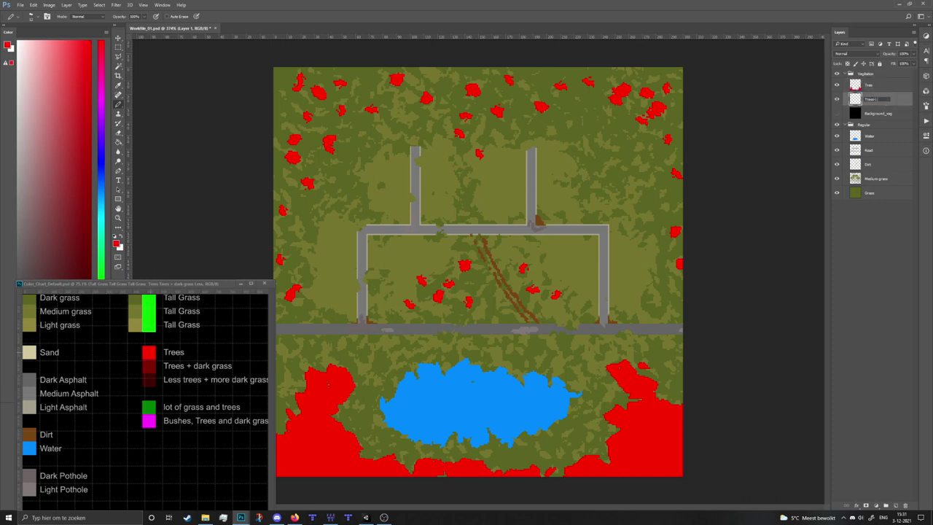
key("Return")
Paint Trees + dark grass around the trees along the map's north, west and east edges and around the lakeside forest, using a larger rough brush.
right_click(329, 215)
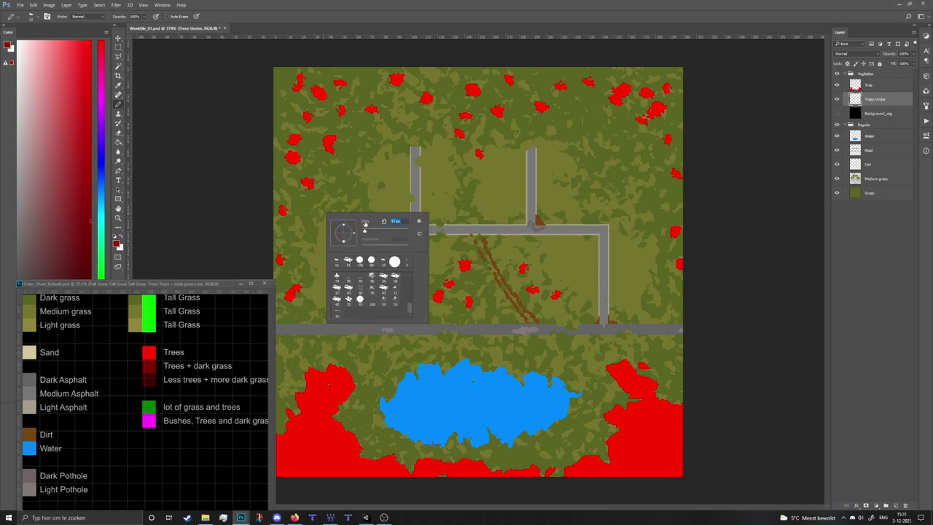
mouse_move(282, 93)
left_mouse_down()
mouse_move(307, 110)
mouse_move(344, 82)
mouse_move(336, 110)
mouse_move(372, 102)
mouse_move(394, 72)
mouse_move(469, 121)
mouse_move(482, 97)
mouse_move(458, 85)
mouse_move(435, 91)
mouse_move(501, 80)
mouse_move(497, 99)
mouse_move(529, 82)
mouse_move(624, 69)
mouse_move(650, 88)
mouse_move(544, 87)
mouse_move(576, 102)
mouse_move(650, 80)
mouse_move(540, 81)
mouse_move(642, 98)
mouse_move(649, 120)
mouse_move(654, 98)
mouse_move(662, 106)
mouse_move(678, 256)
left_mouse_up()
mouse_move(295, 113)
left_mouse_down()
mouse_move(308, 149)
mouse_move(318, 154)
mouse_move(311, 139)
mouse_move(297, 168)
mouse_move(311, 181)
mouse_move(299, 162)
mouse_move(282, 217)
mouse_move(293, 292)
left_mouse_up()
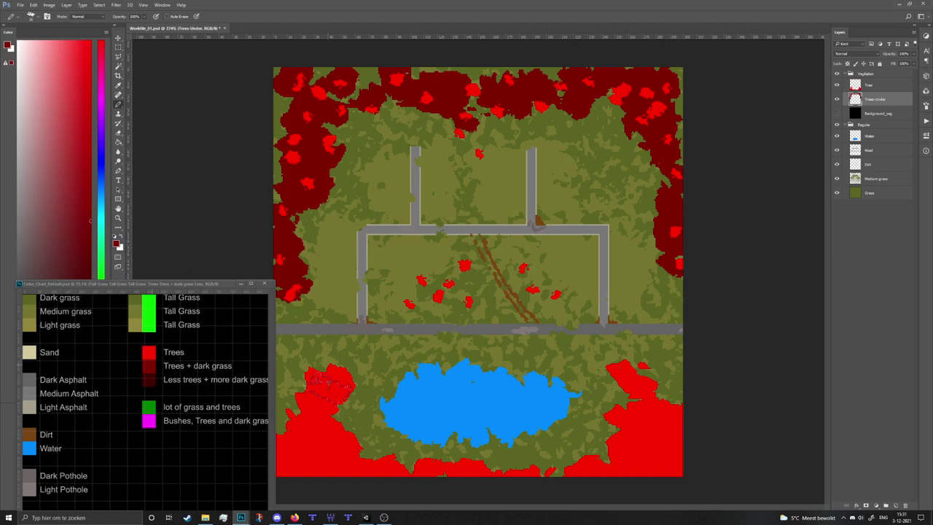
mouse_move(332, 381)
left_mouse_down()
mouse_move(302, 368)
mouse_move(325, 357)
mouse_move(350, 405)
mouse_move(350, 376)
mouse_move(342, 423)
mouse_move(368, 449)
mouse_move(405, 466)
mouse_move(514, 477)
mouse_move(495, 466)
mouse_move(605, 455)
mouse_move(613, 398)
mouse_move(601, 368)
mouse_move(653, 394)
left_mouse_up()
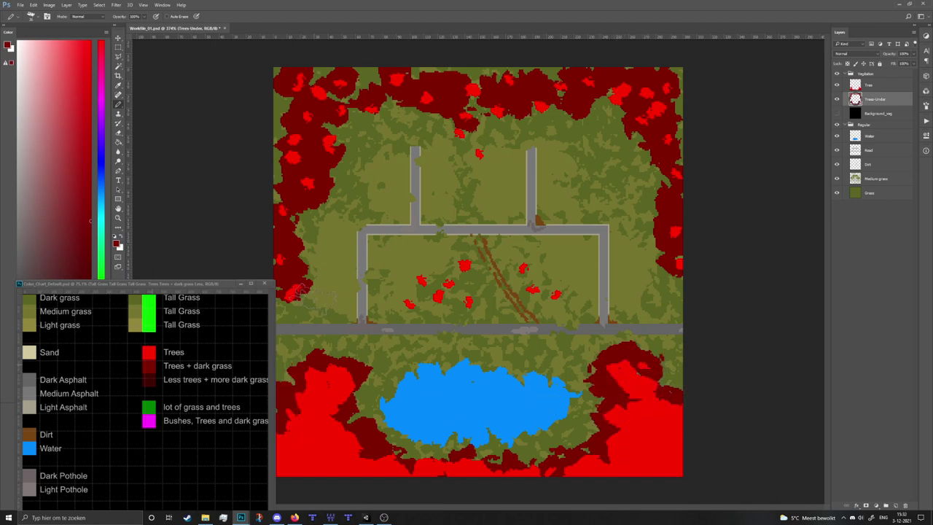
Paint Trees + dark grass around the central and lower-west tree clumps, and fill the gaps along the map's outer edges.
left_click_drag(314, 295, 292, 302)
mouse_move(430, 295)
left_mouse_down()
mouse_move(453, 295)
mouse_move(423, 297)
mouse_move(425, 268)
mouse_move(452, 283)
mouse_move(470, 298)
left_mouse_up()
left_click_drag(526, 270, 539, 289)
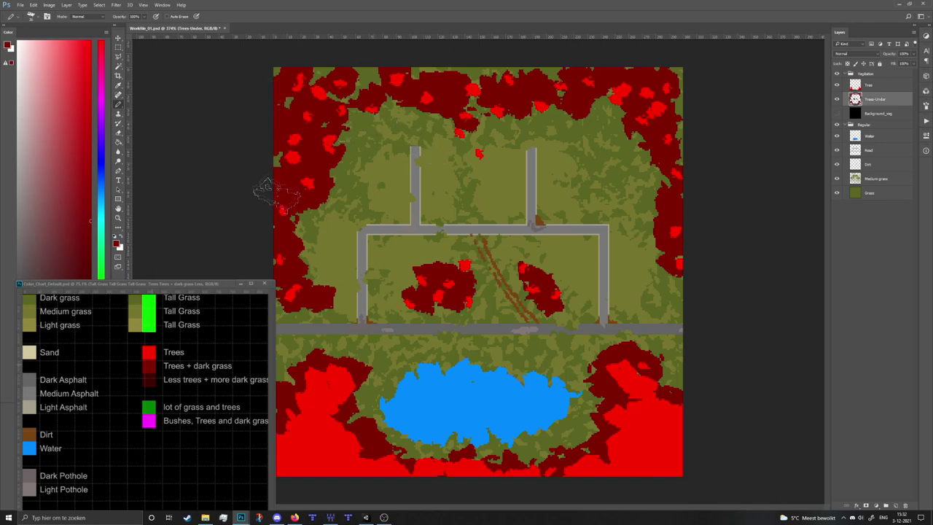
mouse_move(267, 191)
left_mouse_down()
mouse_move(280, 74)
mouse_move(463, 63)
mouse_move(679, 65)
mouse_move(704, 173)
left_mouse_up()
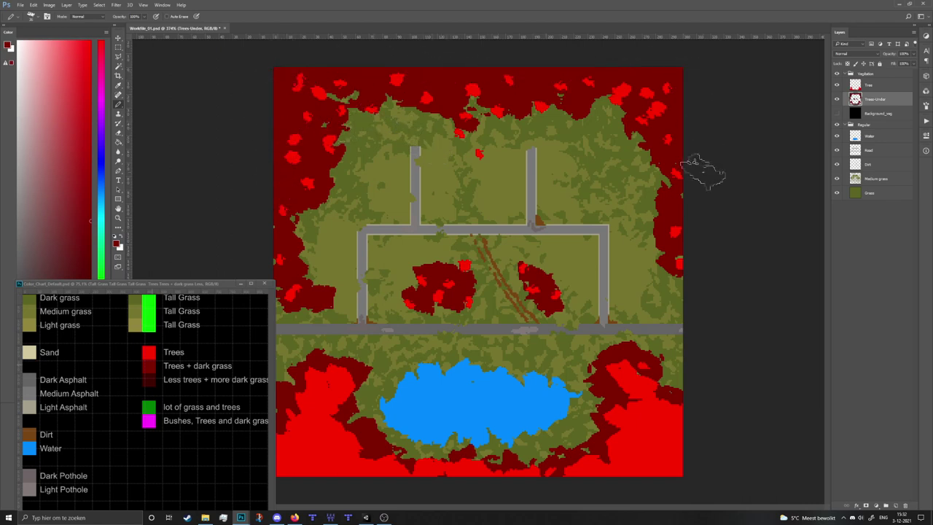
Paint Less trees + more dark grass along the inner edge of the northern forest with a smaller rough brush, adding streaks into the northwest forest.
right_click(560, 233)
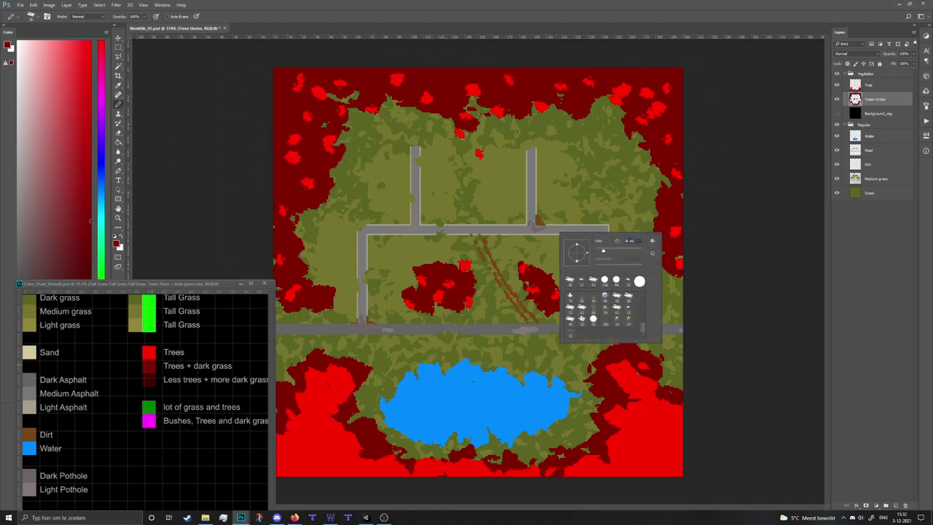
key("Return")
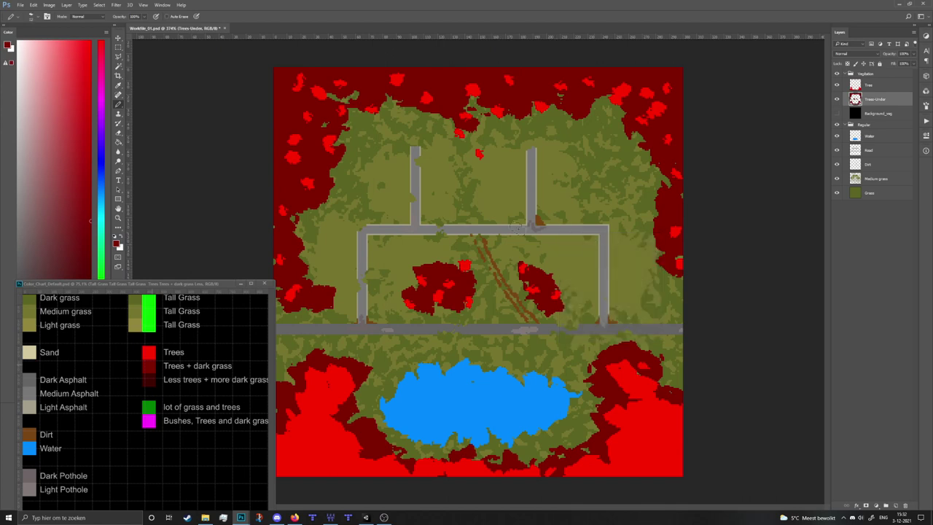
mouse_move(309, 217)
left_mouse_down()
mouse_move(348, 144)
mouse_move(345, 131)
mouse_move(414, 103)
mouse_move(458, 123)
mouse_move(391, 105)
left_mouse_up()
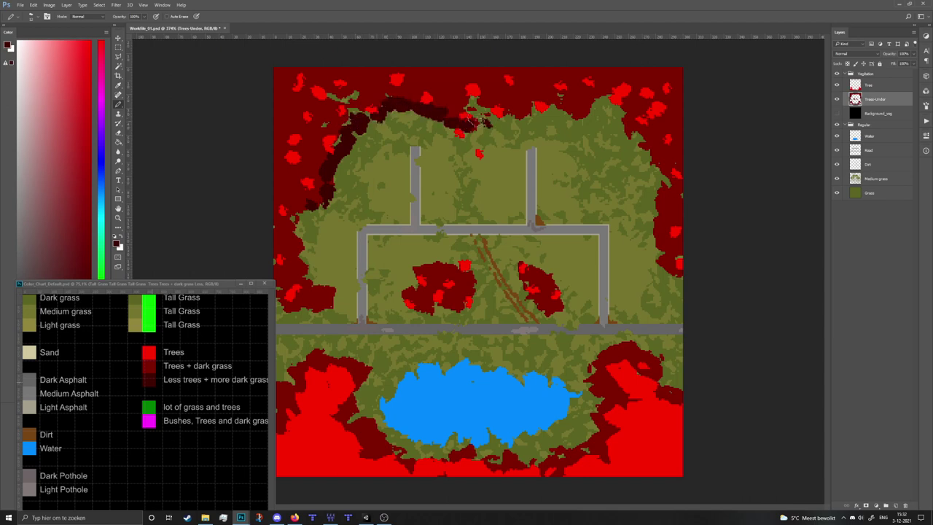
mouse_move(467, 116)
left_mouse_down()
mouse_move(515, 117)
mouse_move(566, 106)
left_mouse_up()
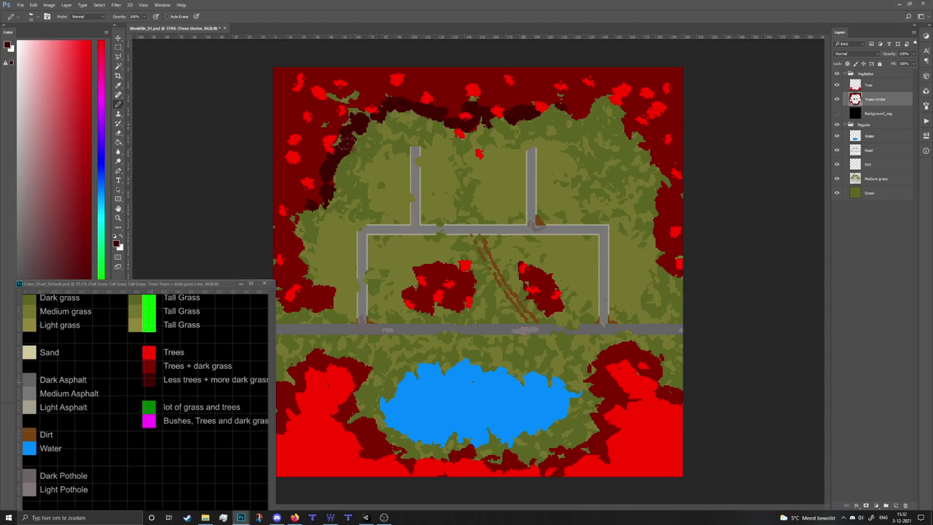
mouse_move(342, 142)
left_mouse_down()
mouse_move(306, 102)
mouse_move(266, 96)
mouse_move(328, 126)
mouse_move(318, 118)
left_mouse_up()
left_click_drag(389, 94, 369, 70)
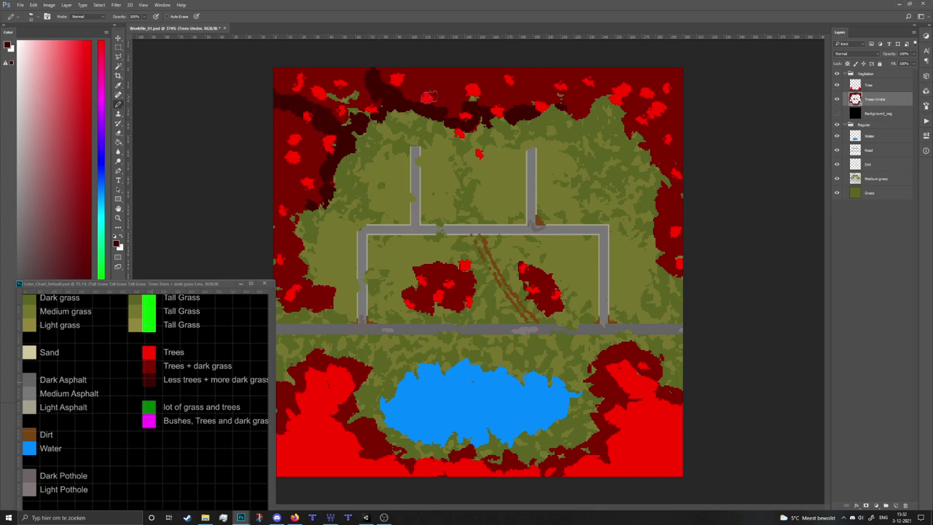
mouse_move(428, 97)
left_mouse_down()
mouse_move(465, 117)
mouse_move(519, 97)
mouse_move(574, 106)
mouse_move(601, 93)
mouse_move(600, 110)
mouse_move(544, 108)
mouse_move(604, 105)
mouse_move(635, 137)
left_mouse_up()
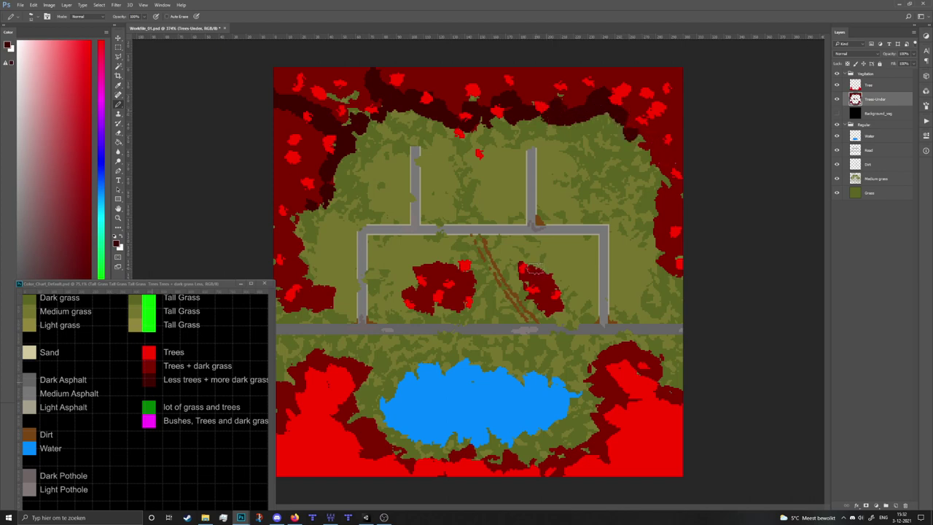
Paint Less trees + more dark grass patches on the two central tree clumps and the lower-west clump.
left_click_drag(532, 270, 551, 265)
left_click_drag(459, 271, 426, 270)
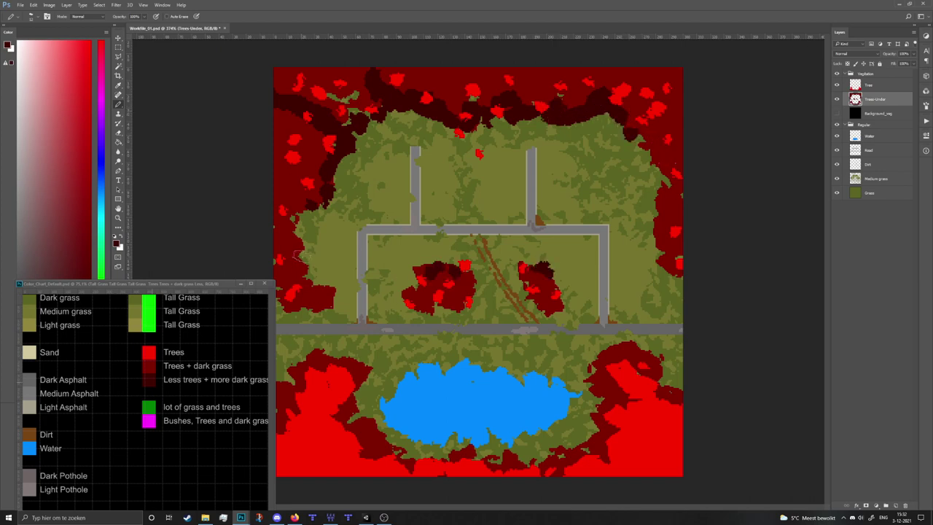
left_click_drag(299, 255, 321, 305)
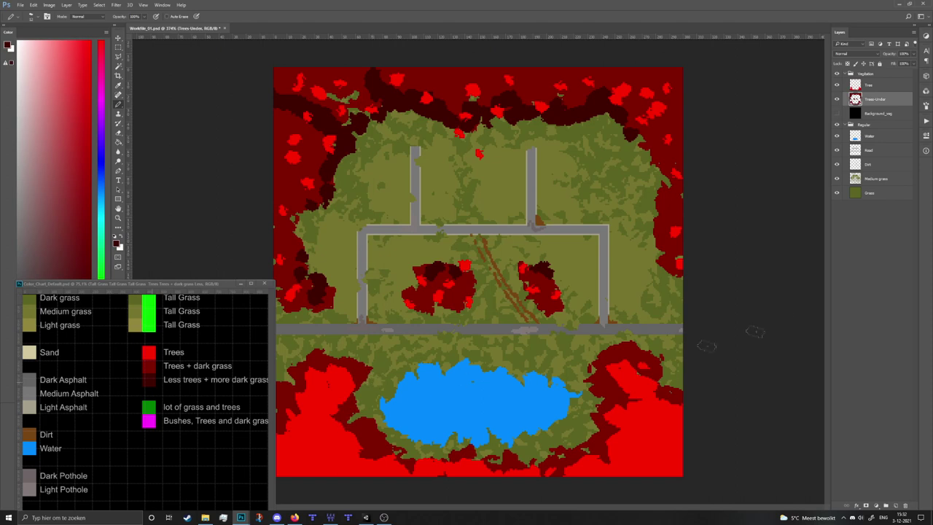
Sample the Tall Grass green from the colour chart and add a new layer between Trees-Under and Background_veg.
left_click(155, 305, "alt")
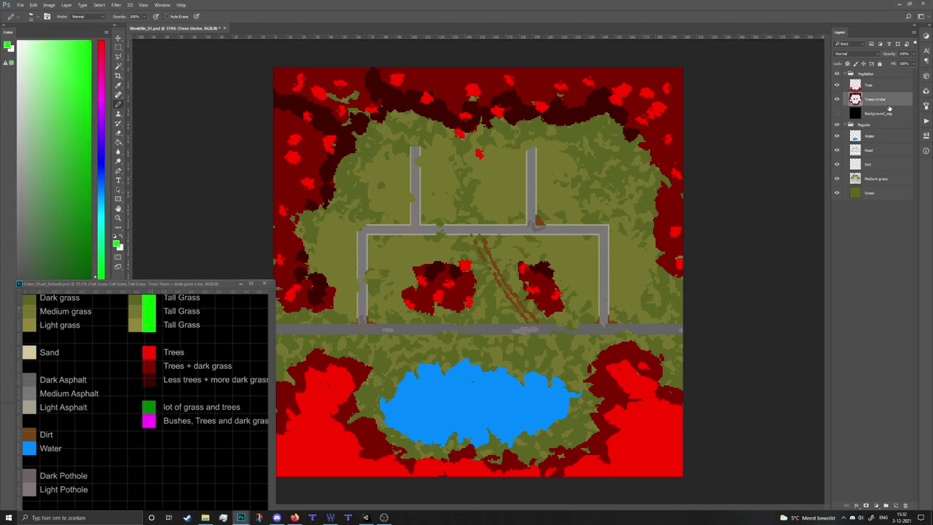
left_click(890, 113)
left_click(895, 505)
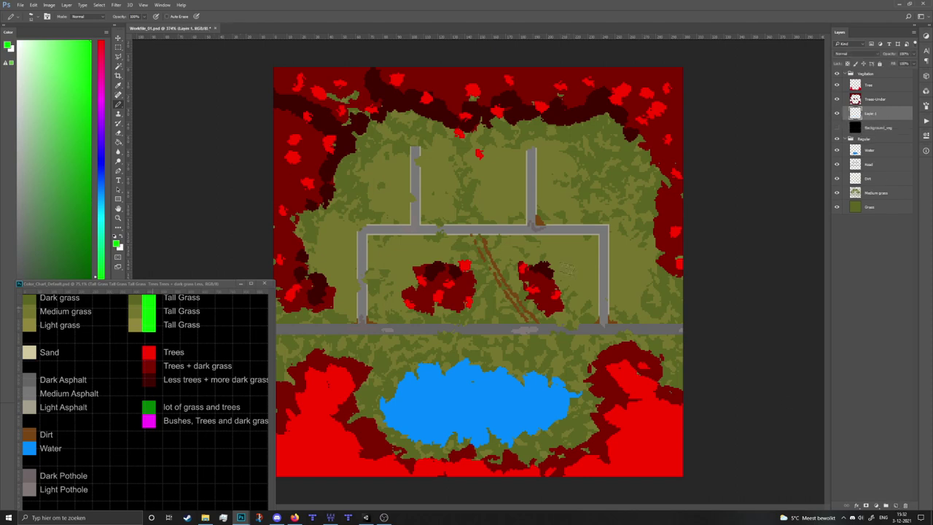
Scatter Tall Grass patches over the whole area between the forests, including roads and lake, using a large scatter brush.
right_click(560, 249)
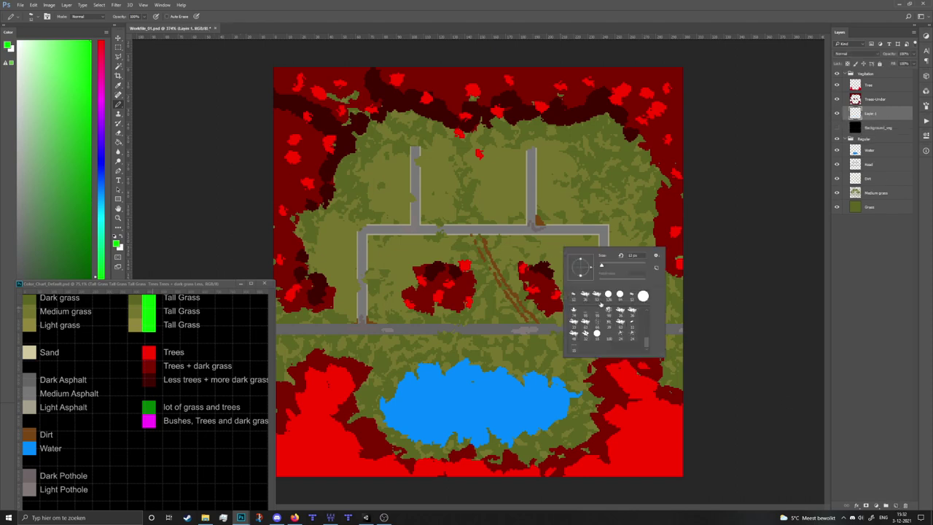
left_click(608, 296)
left_click(517, 224)
left_click(563, 183)
left_click(419, 200)
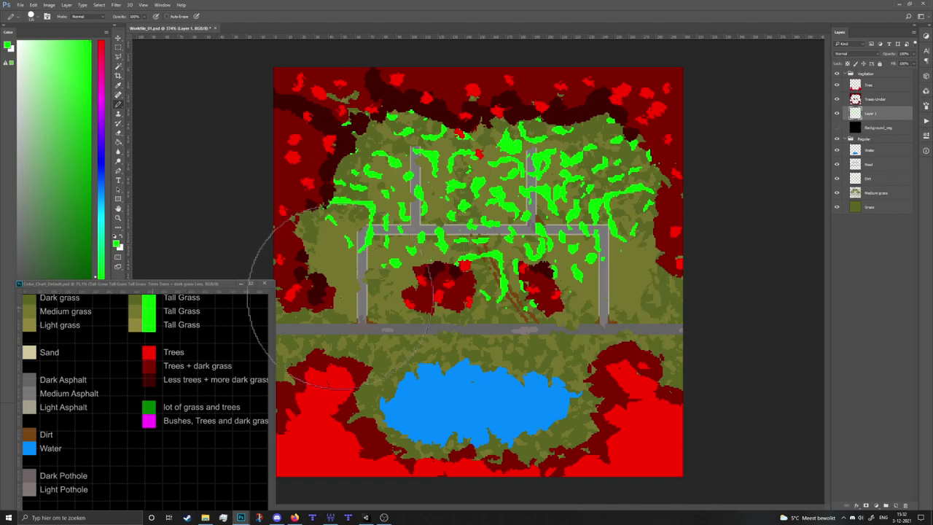
mouse_move(341, 300)
left_mouse_down()
mouse_move(452, 328)
mouse_move(635, 321)
mouse_move(466, 416)
mouse_move(649, 219)
mouse_move(479, 91)
mouse_move(323, 208)
mouse_move(371, 288)
left_mouse_up()
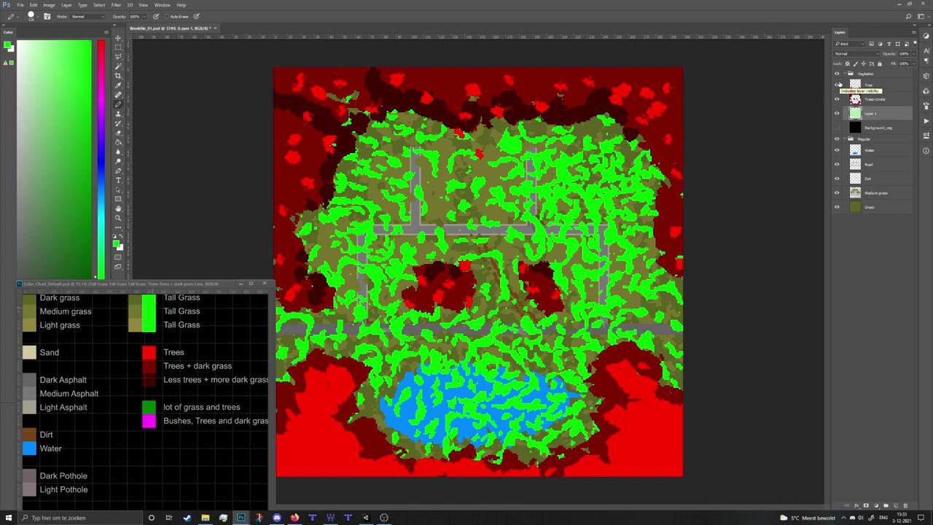
Show the Background_veg layer and save the vegetation map over Tutorial_0,0_veg.png.
left_click(837, 128)
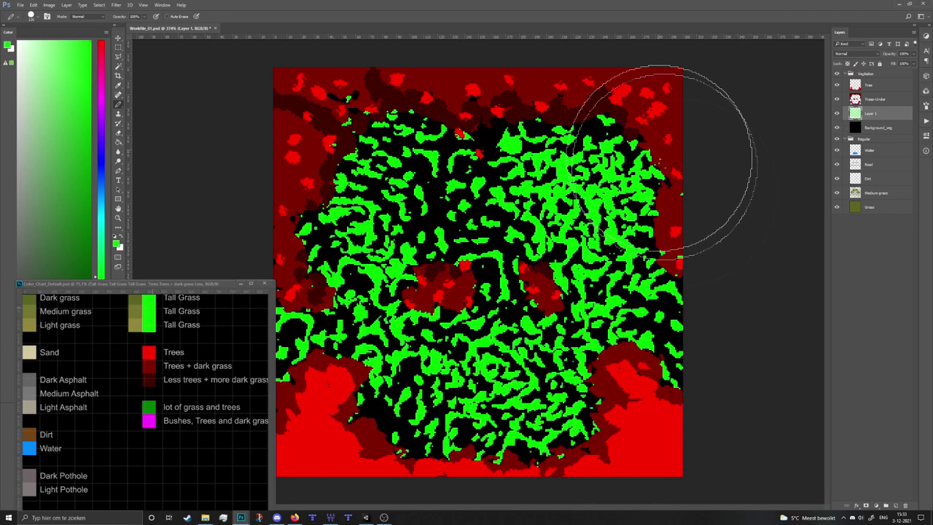
key("ctrl+shift+s")
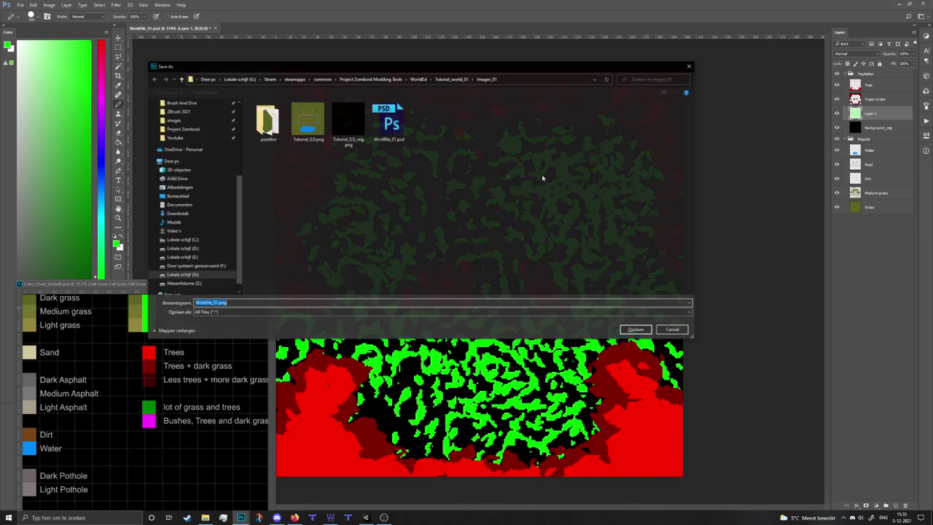
double_click(349, 123)
left_click(486, 259)
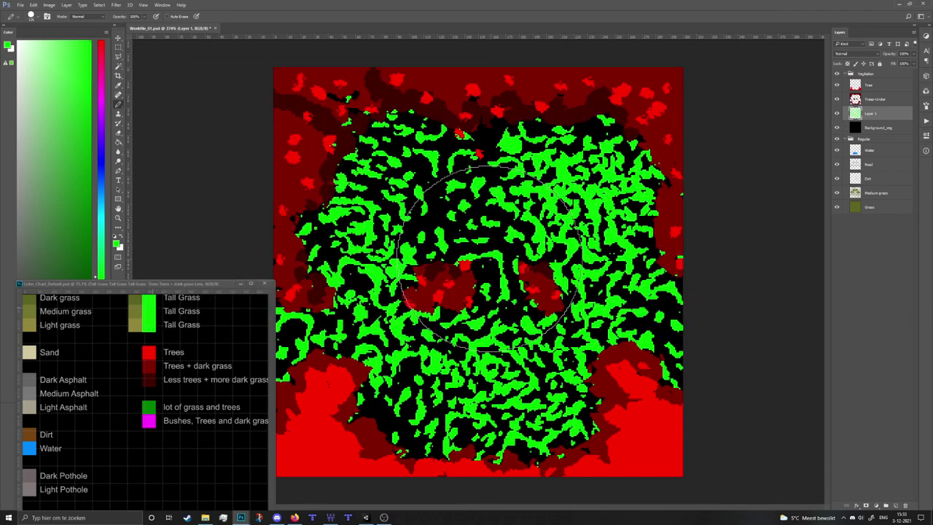
Hide the Vegetation group and save the regular terrain map over Tutorial_0,0.png.
left_click(836, 74)
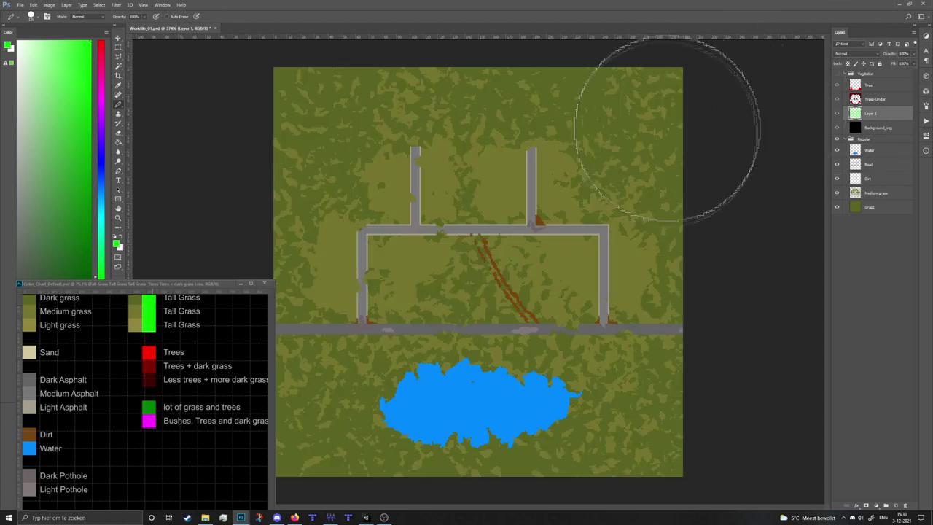
key("ctrl+shift+s")
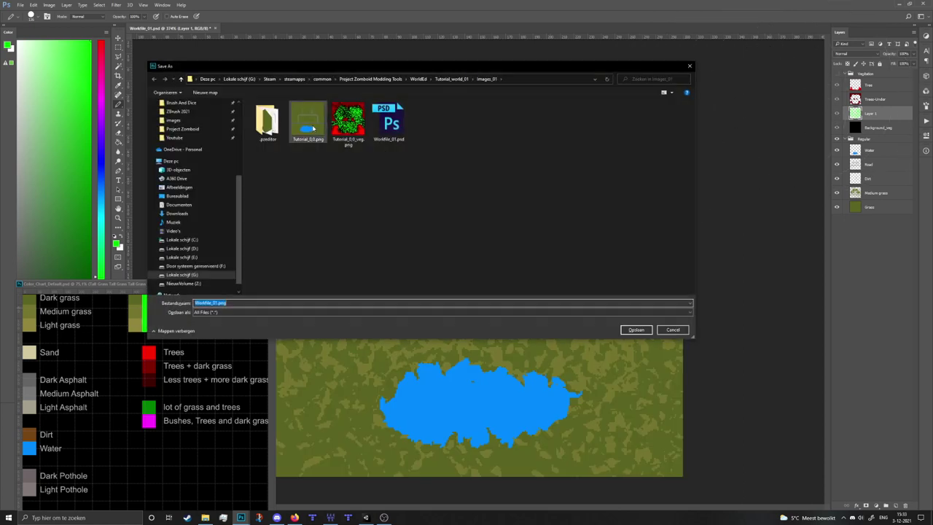
double_click(309, 122)
left_click(483, 260)
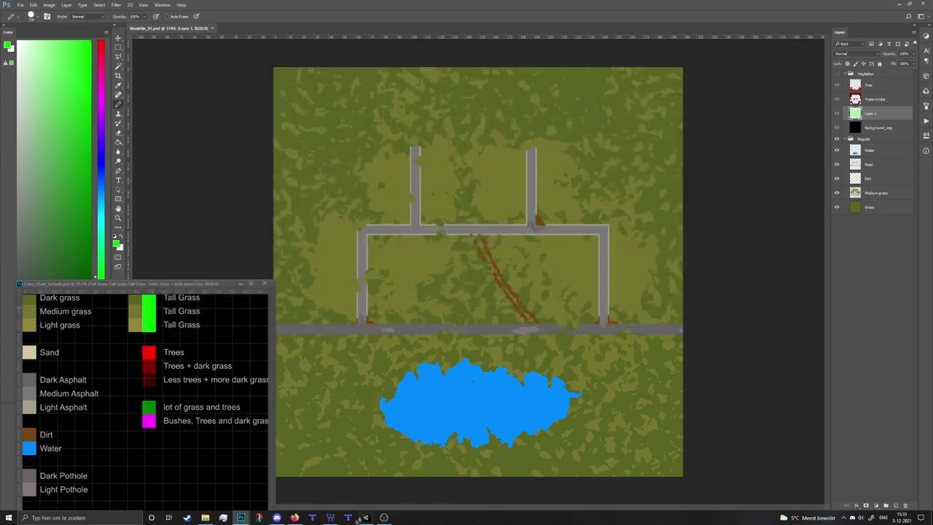
Switch to WorldEd and run BMP To TMX on the selected cell of the world, replacing the existing maps.
left_click(333, 519)
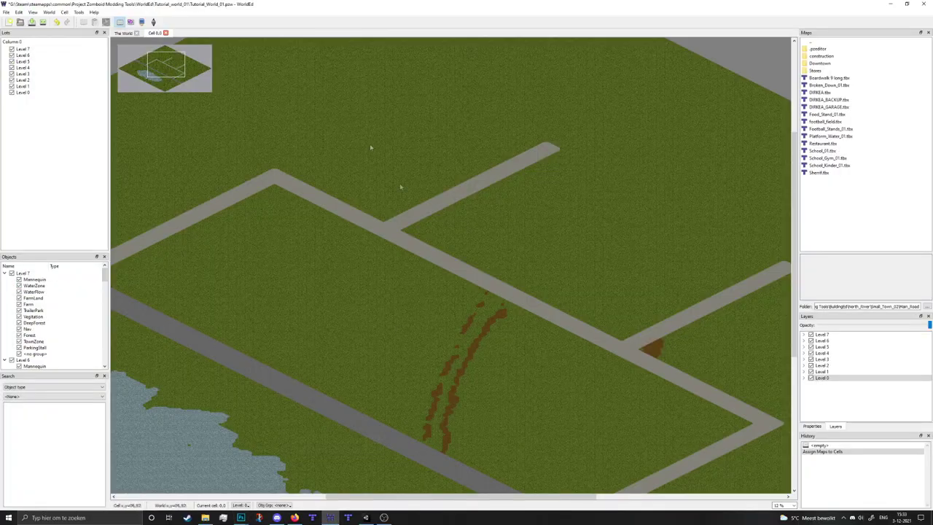
left_click(121, 34)
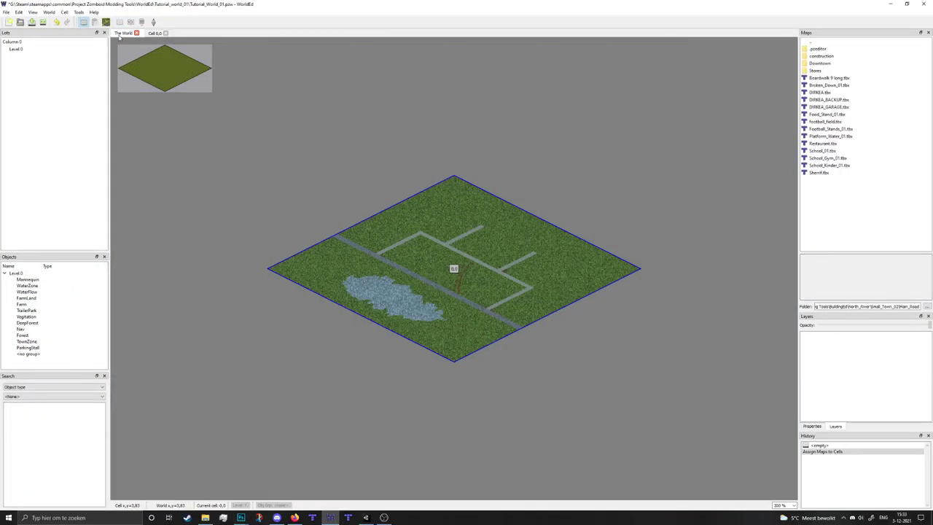
left_click(6, 12)
mouse_move(33, 56)
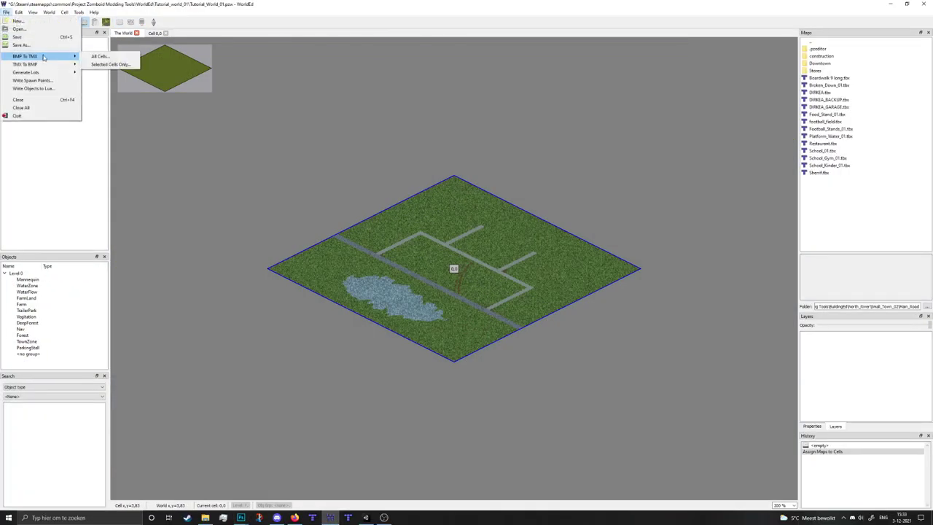
left_click(109, 64)
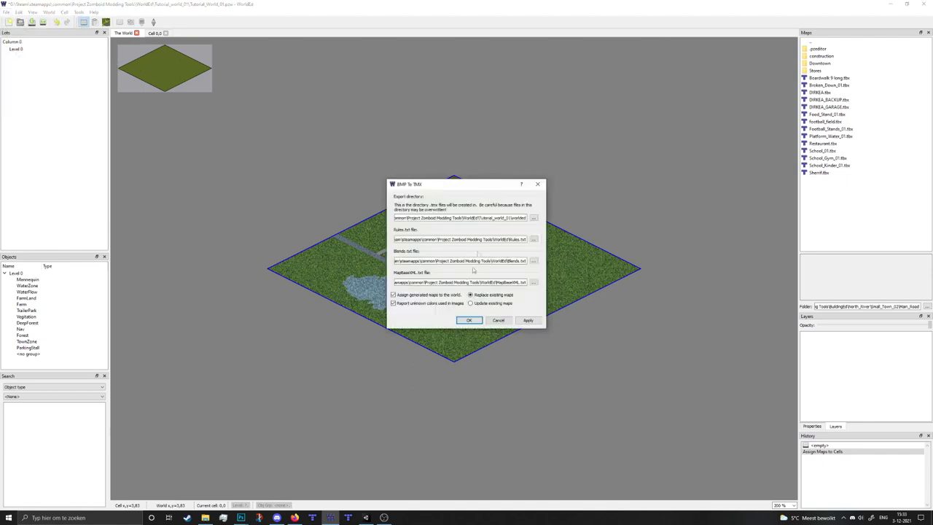
left_click(470, 321)
left_click(487, 308)
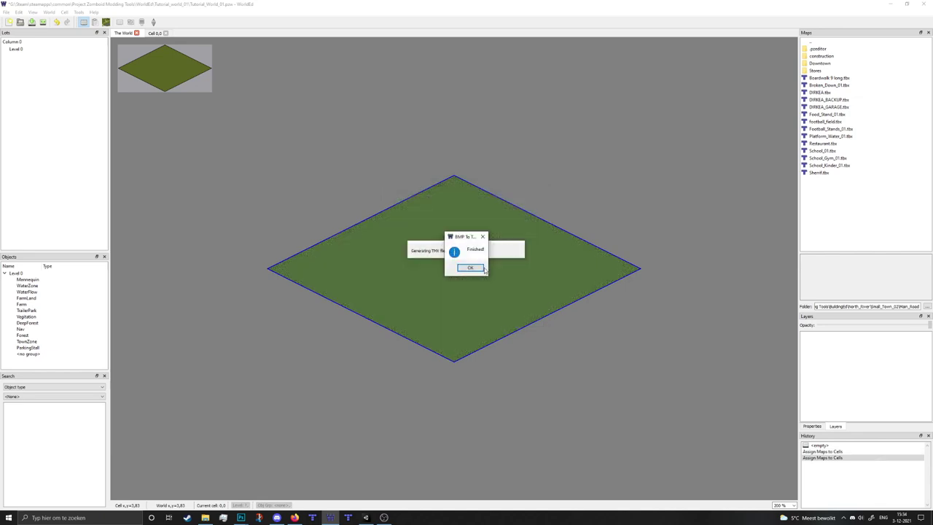
left_click(471, 267)
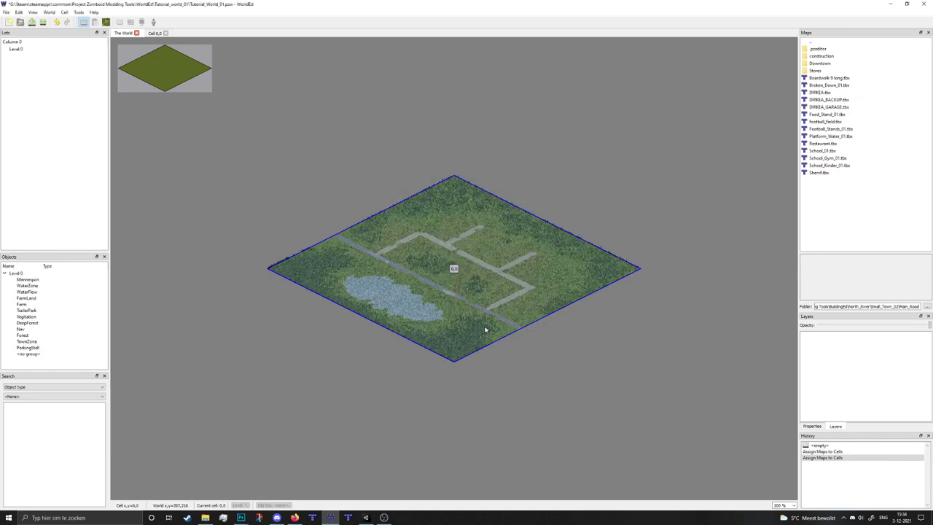
Open cell 0,0 and examine the converted roads, dirt tracks, lake, grass and forests across the cell.
double_click(466, 286)
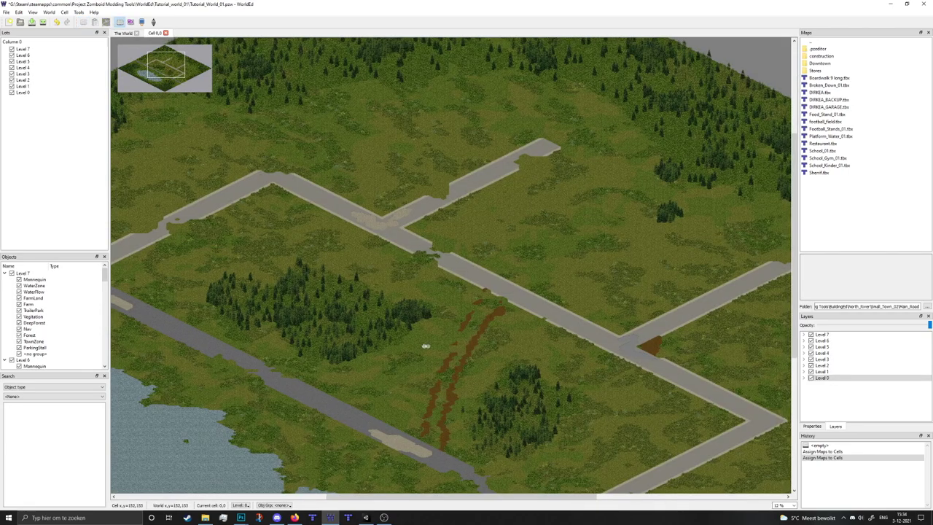
left_click_drag(423, 319, 596, 241)
left_click_drag(541, 305, 427, 292)
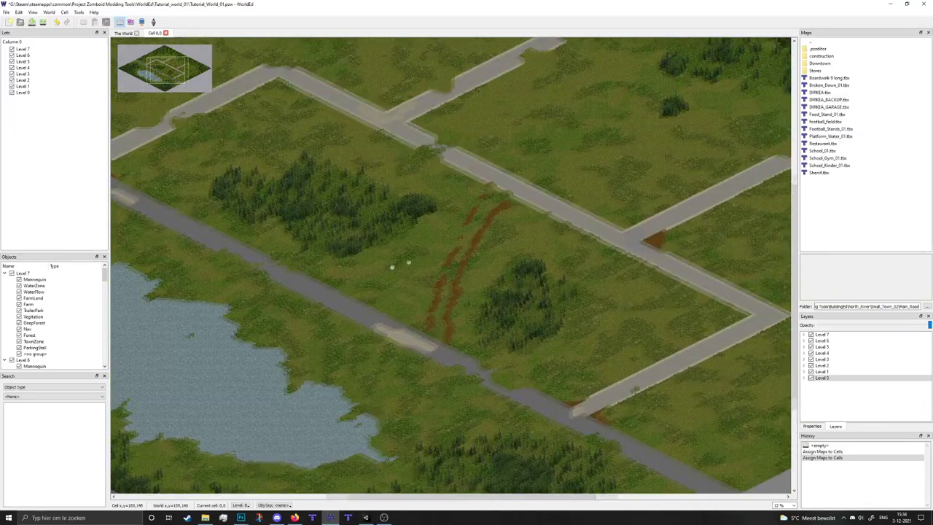
left_click_drag(445, 192, 338, 249)
left_click_drag(327, 205, 639, 199)
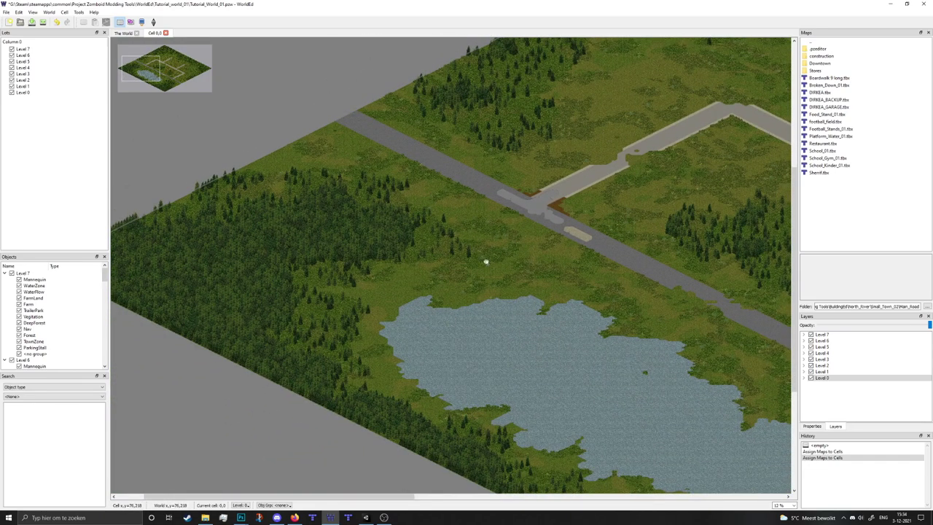
left_click_drag(486, 261, 277, 168)
left_click_drag(432, 261, 385, 284)
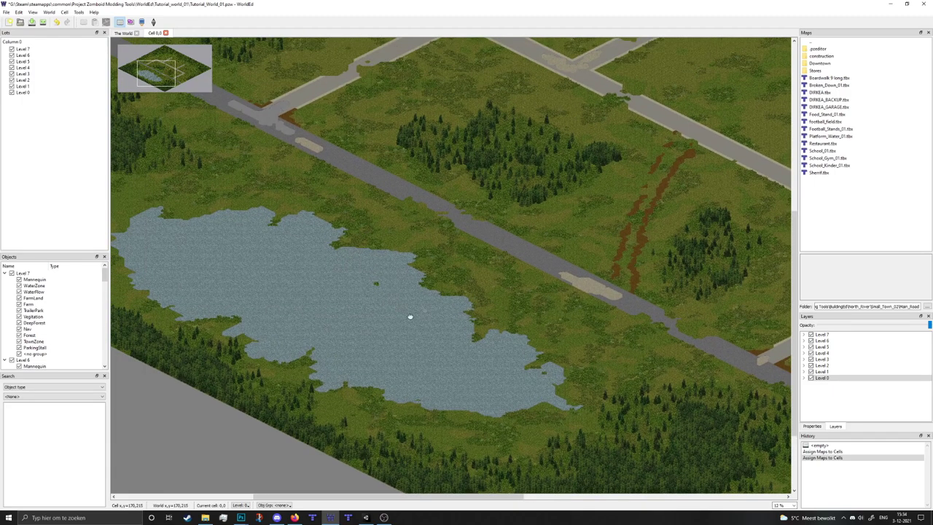
left_click_drag(479, 318, 260, 419)
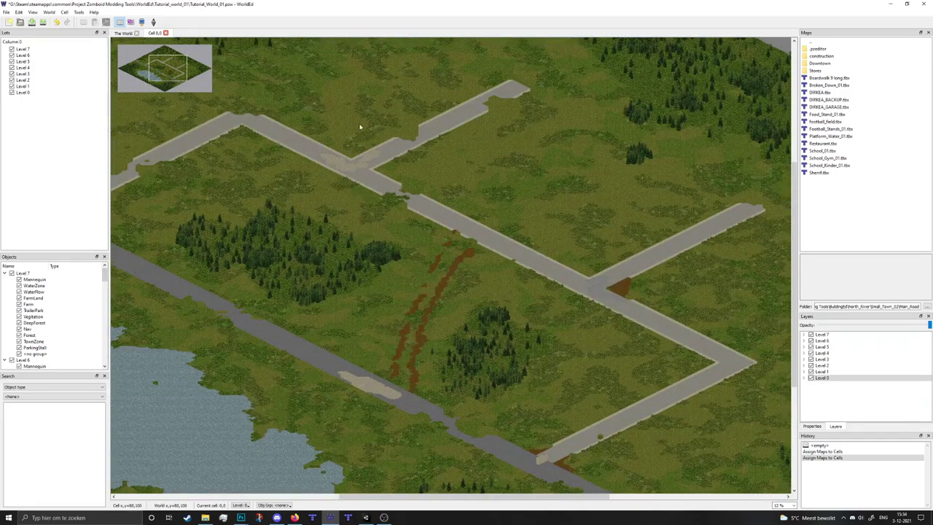
left_click_drag(511, 309, 533, 352)
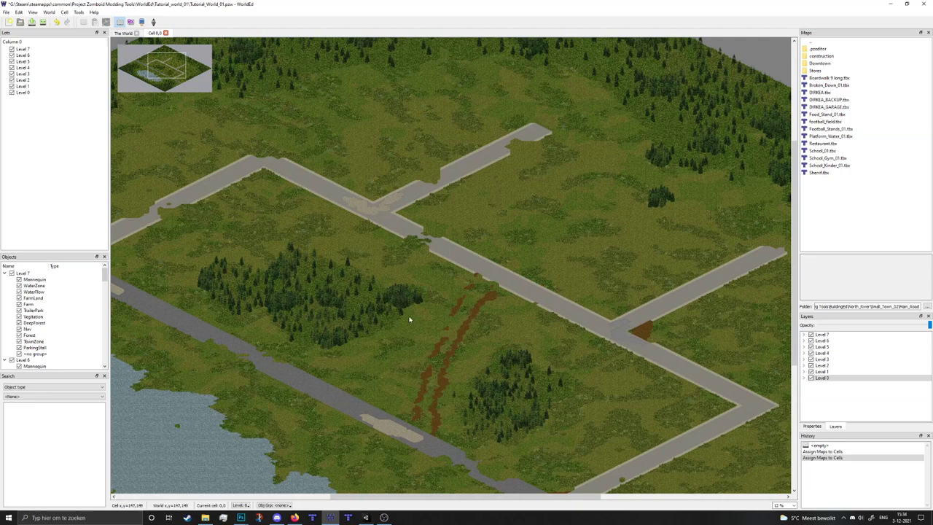
left_click_drag(308, 259, 365, 309)
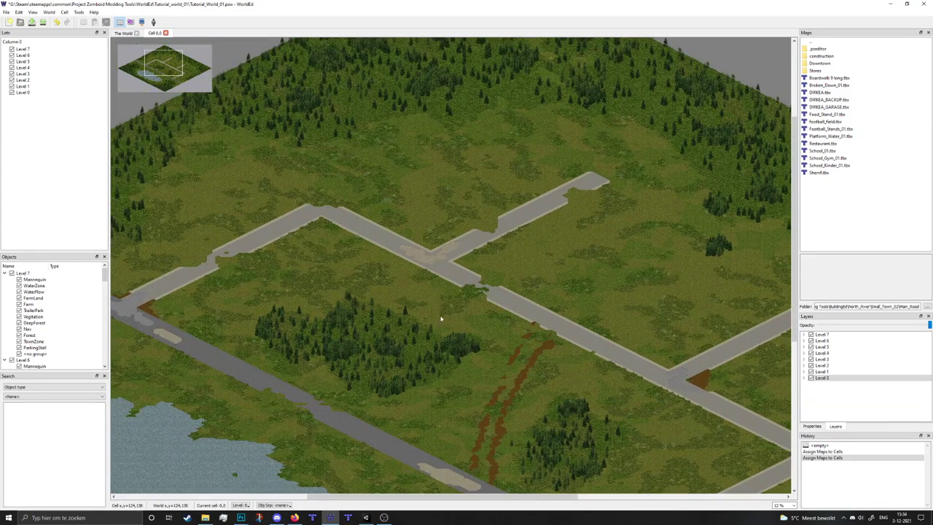
left_click_drag(282, 253, 279, 294)
left_click_drag(505, 337, 309, 287)
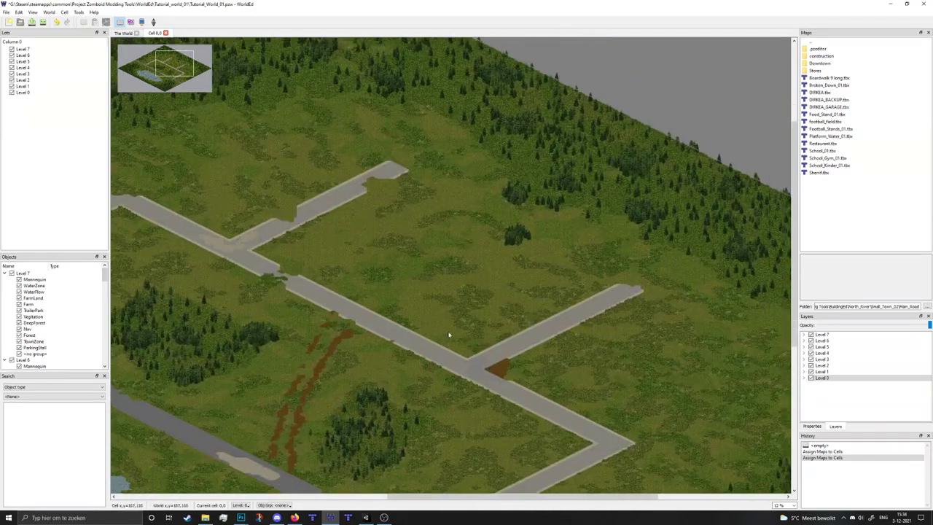
left_click_drag(551, 370, 500, 403)
left_click_drag(462, 374, 455, 397)
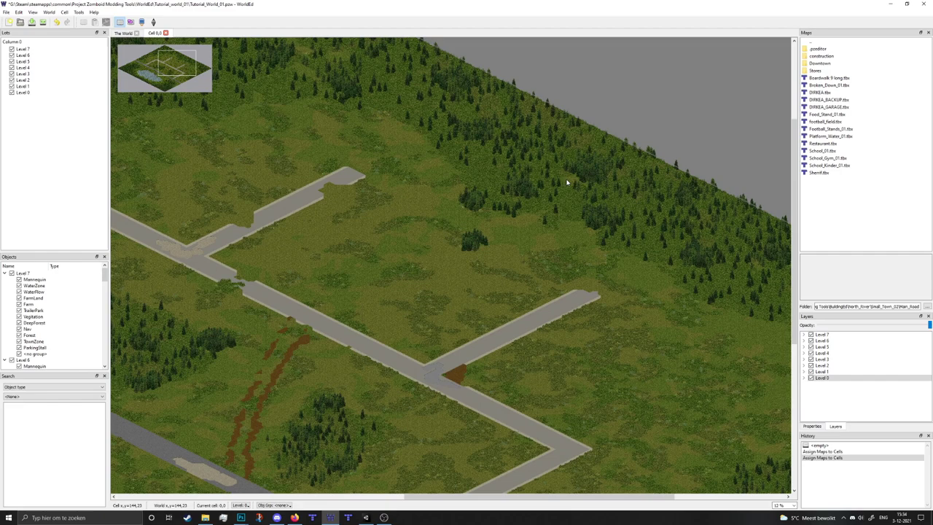
Inspect the trees and tall grass around the northeast forest edge up close, and return to an overview of the whole cell.
scroll(548, 260, "up", 5)
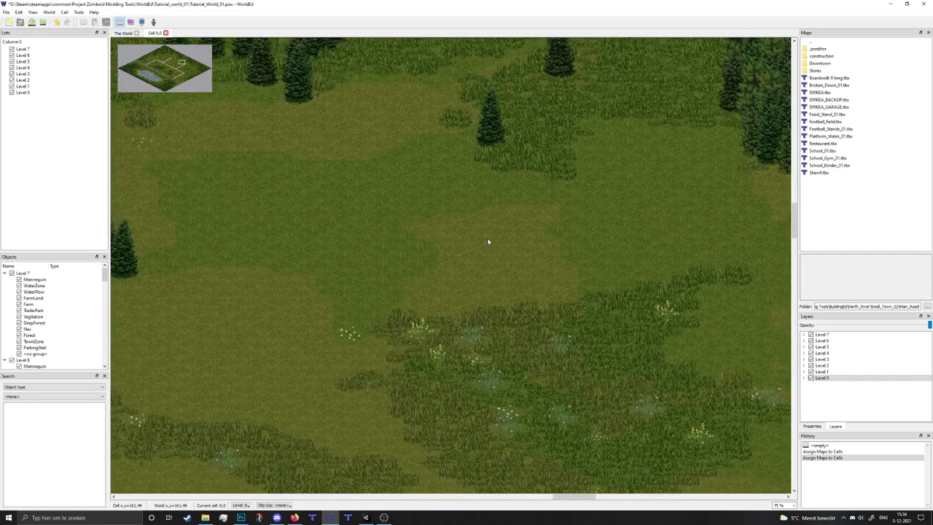
left_click_drag(489, 241, 380, 363)
left_click_drag(613, 169, 540, 332)
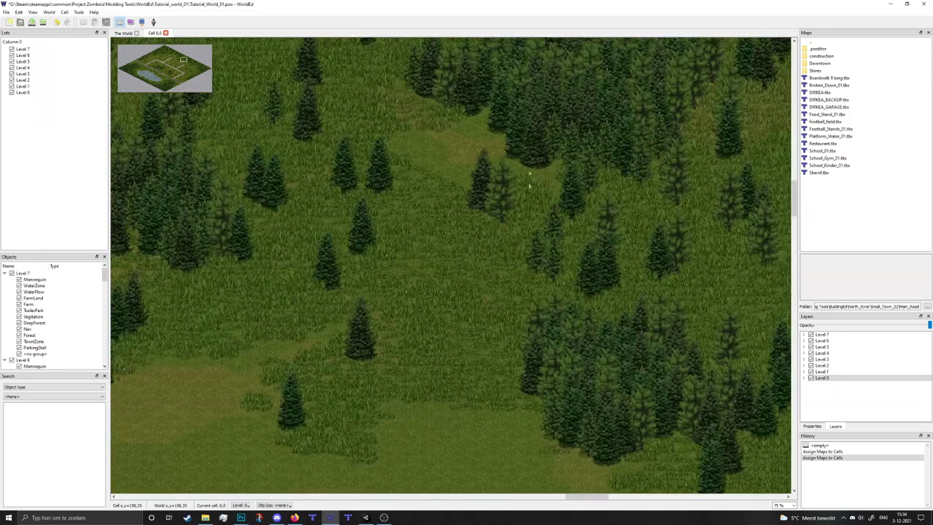
left_click_drag(350, 370, 573, 235)
left_click_drag(219, 452, 594, 226)
scroll(553, 258, "down", 2)
scroll(553, 257, "down", 4)
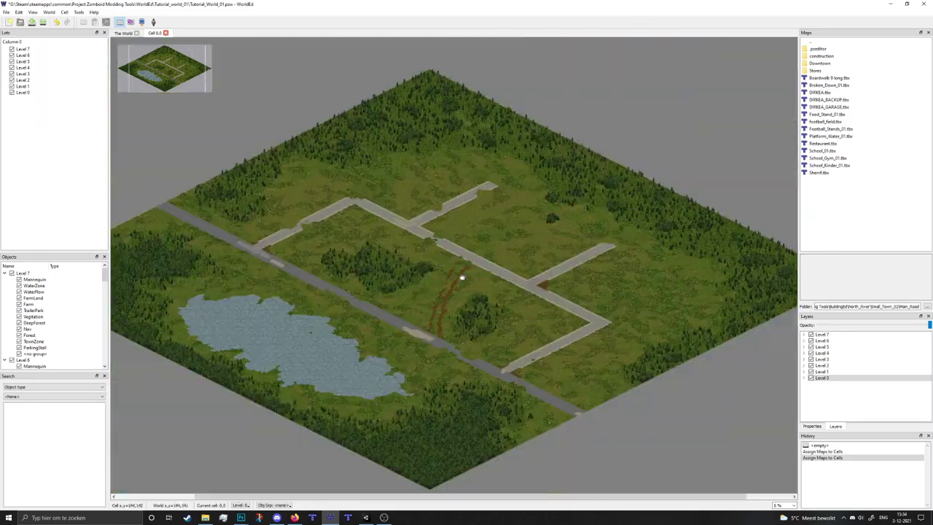